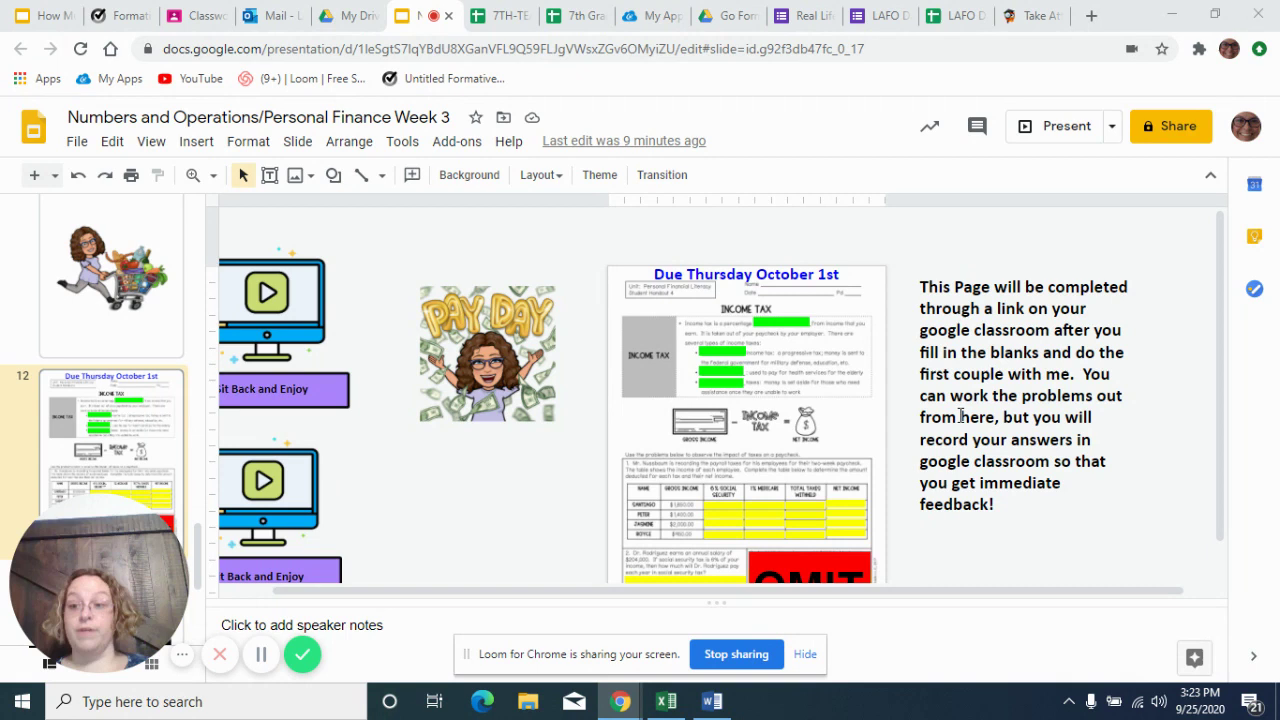
Step: Add a text box below the instruction text beside the slide reading "You are looking for Pay Day Baby"
{"action": "left_click", "coordinate": [269, 175]}
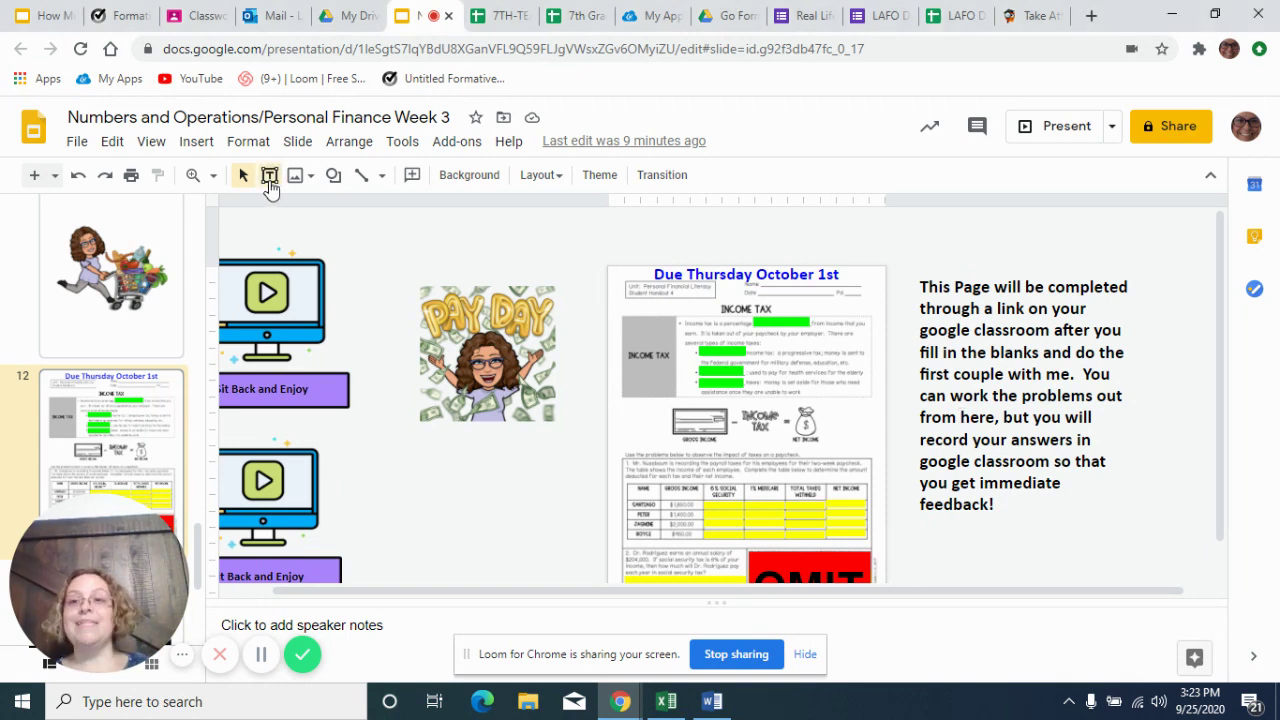
{"action": "left_click", "coordinate": [934, 540]}
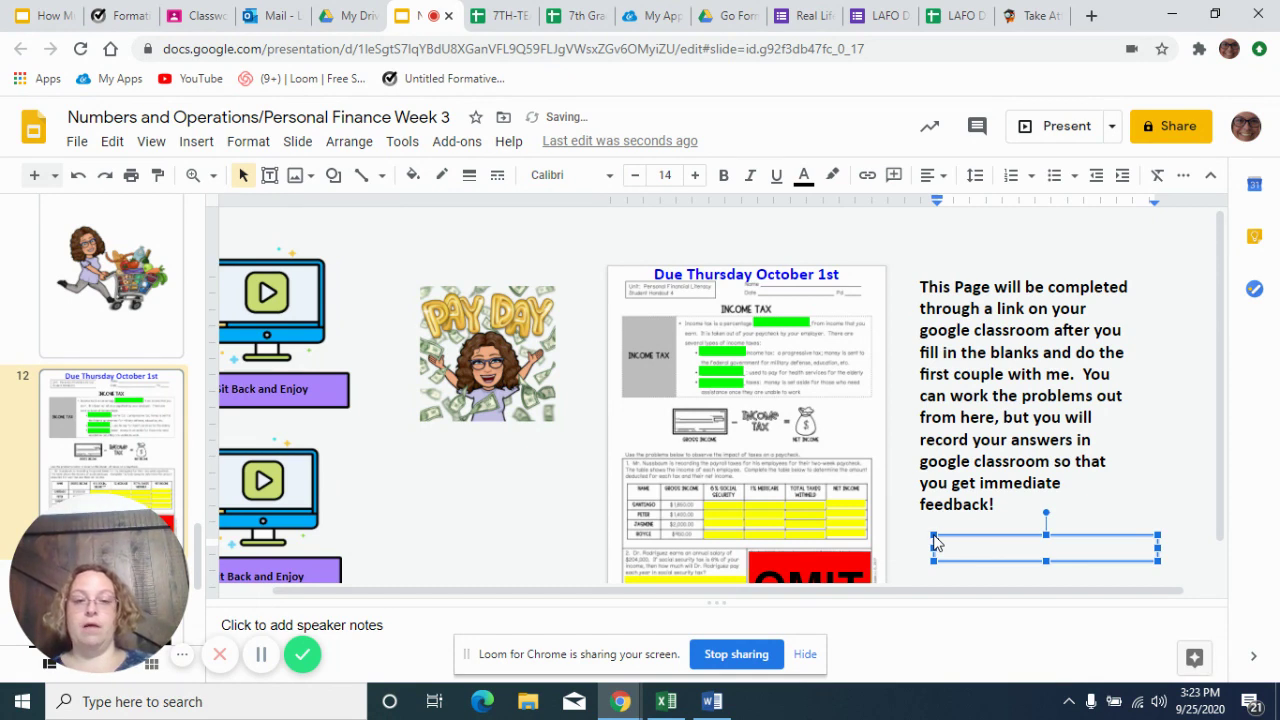
{"action": "type", "text": "Link"}
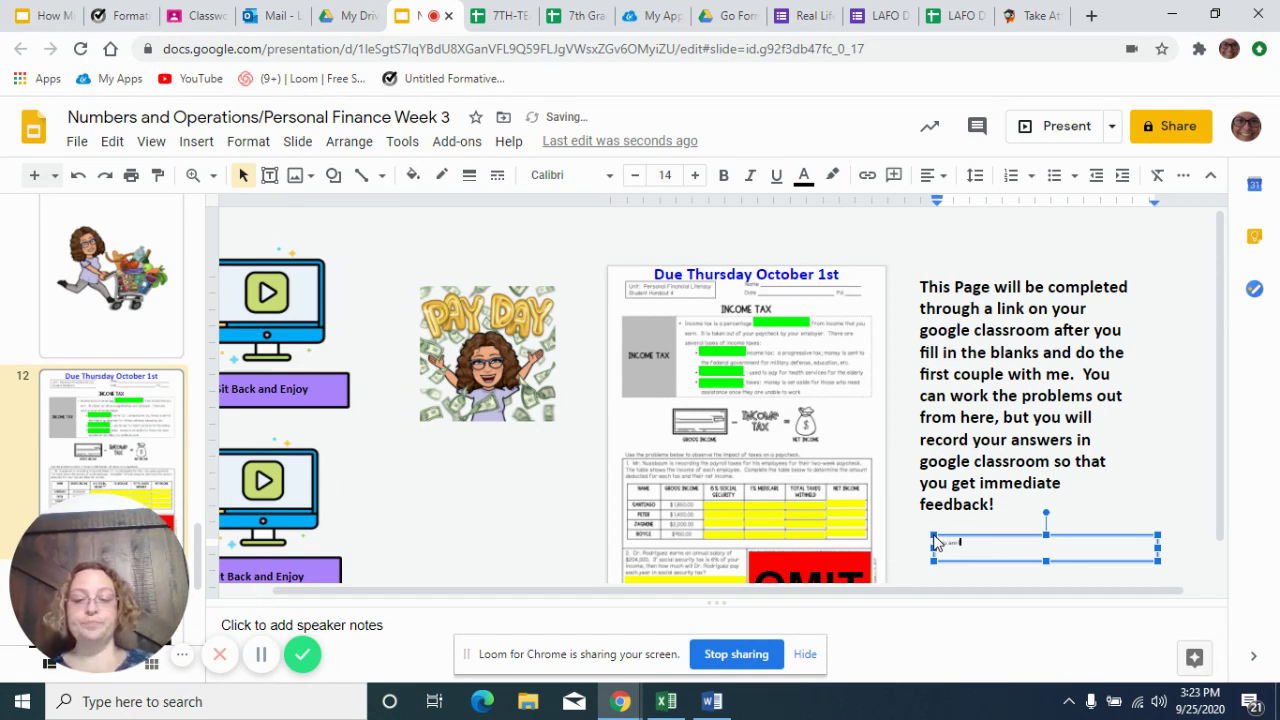
{"action": "type", "text": " looking for"}
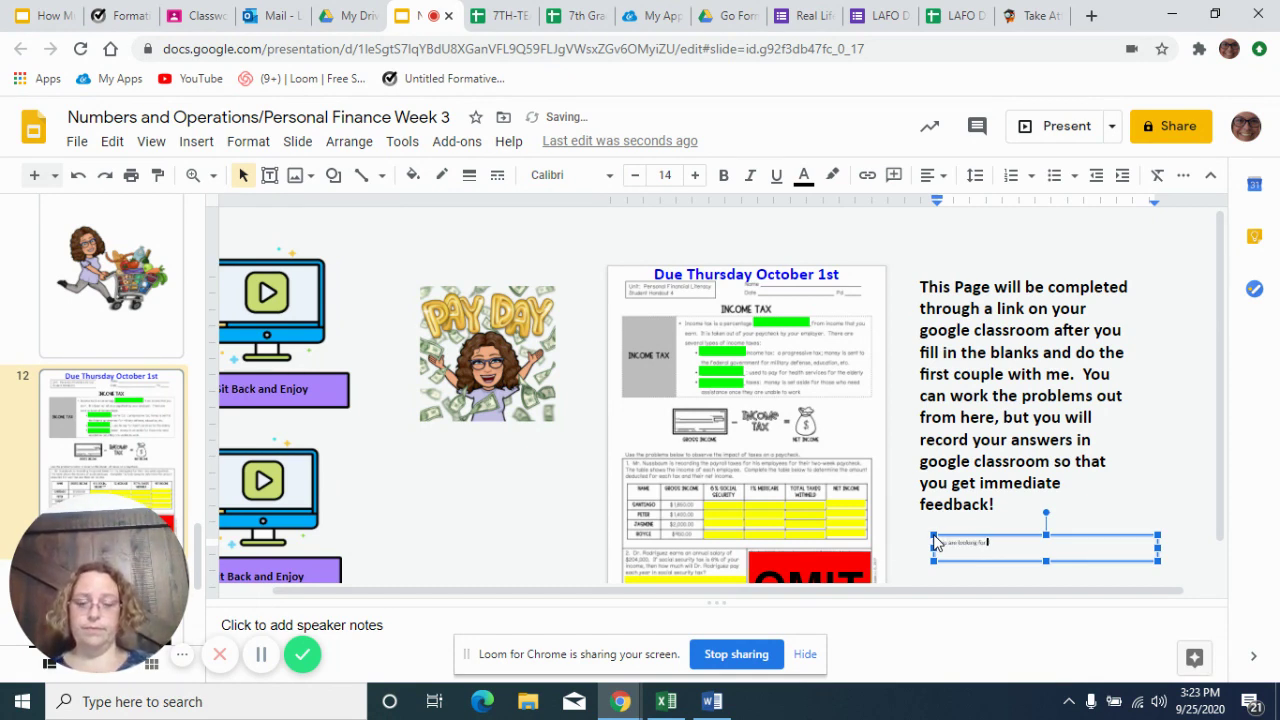
{"action": "type", "text": " t"}
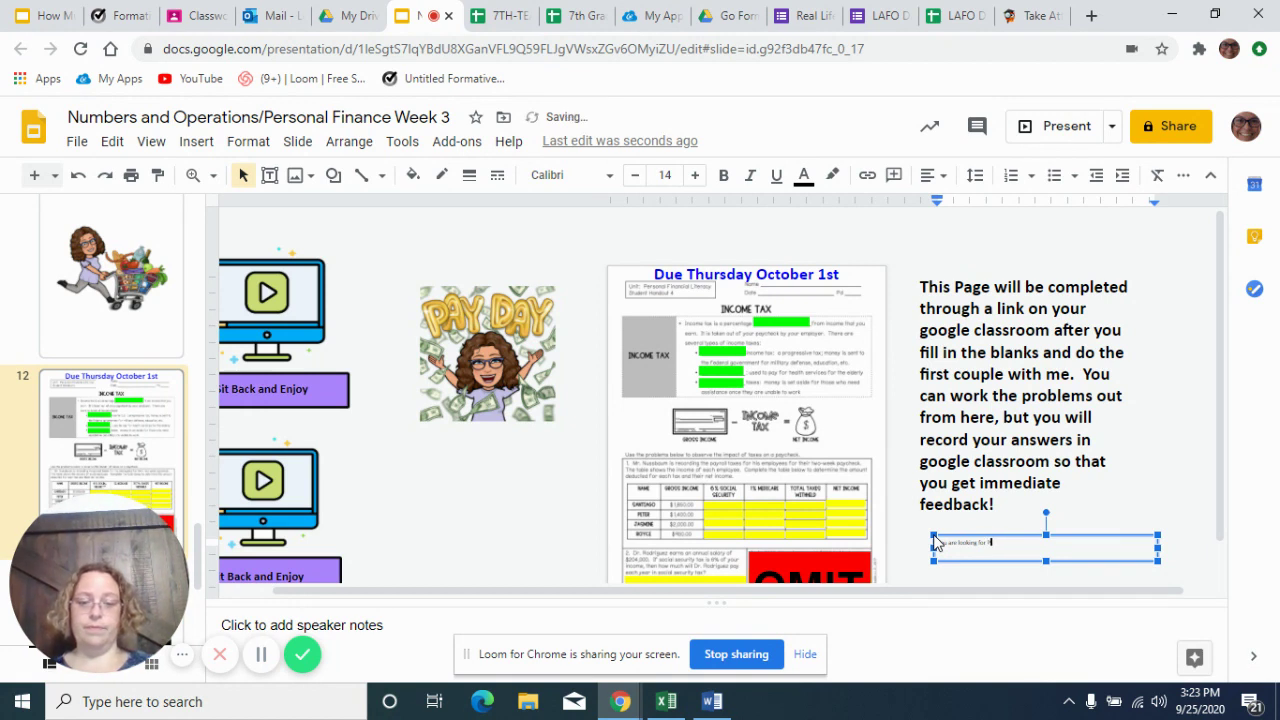
{"action": "type", "text": "ay Day"}
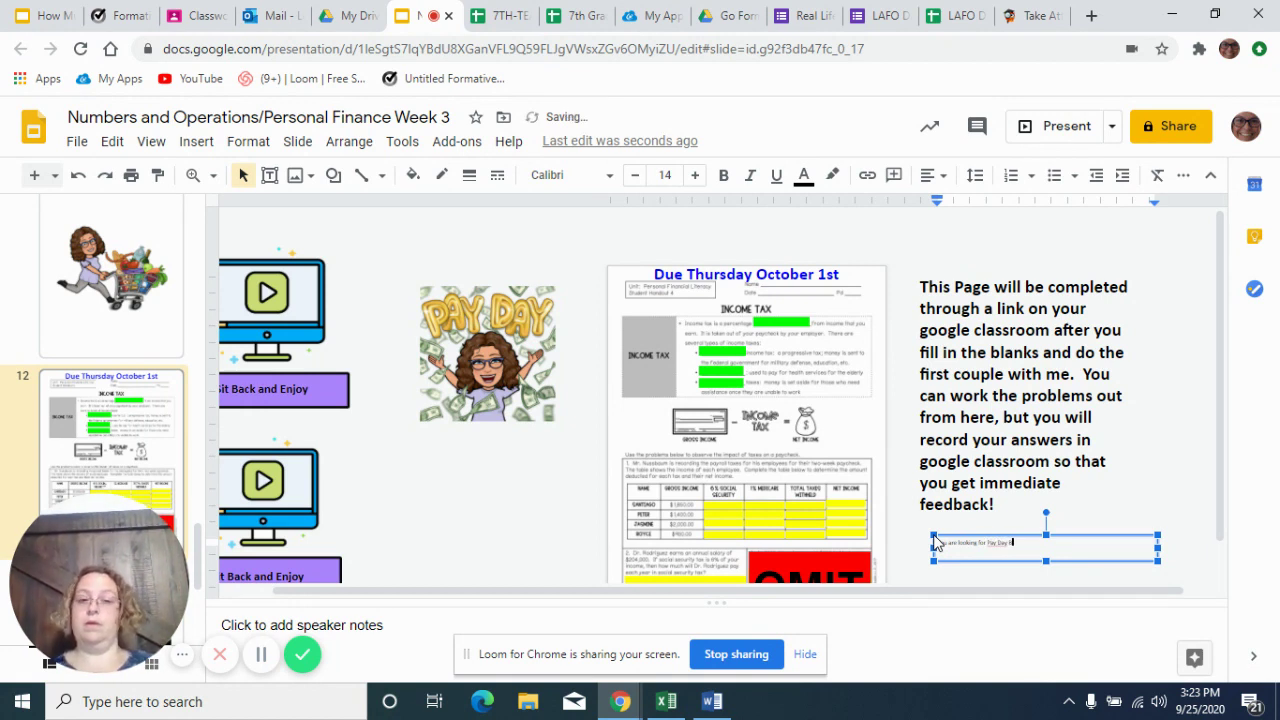
{"action": "type", "text": " Baby!"}
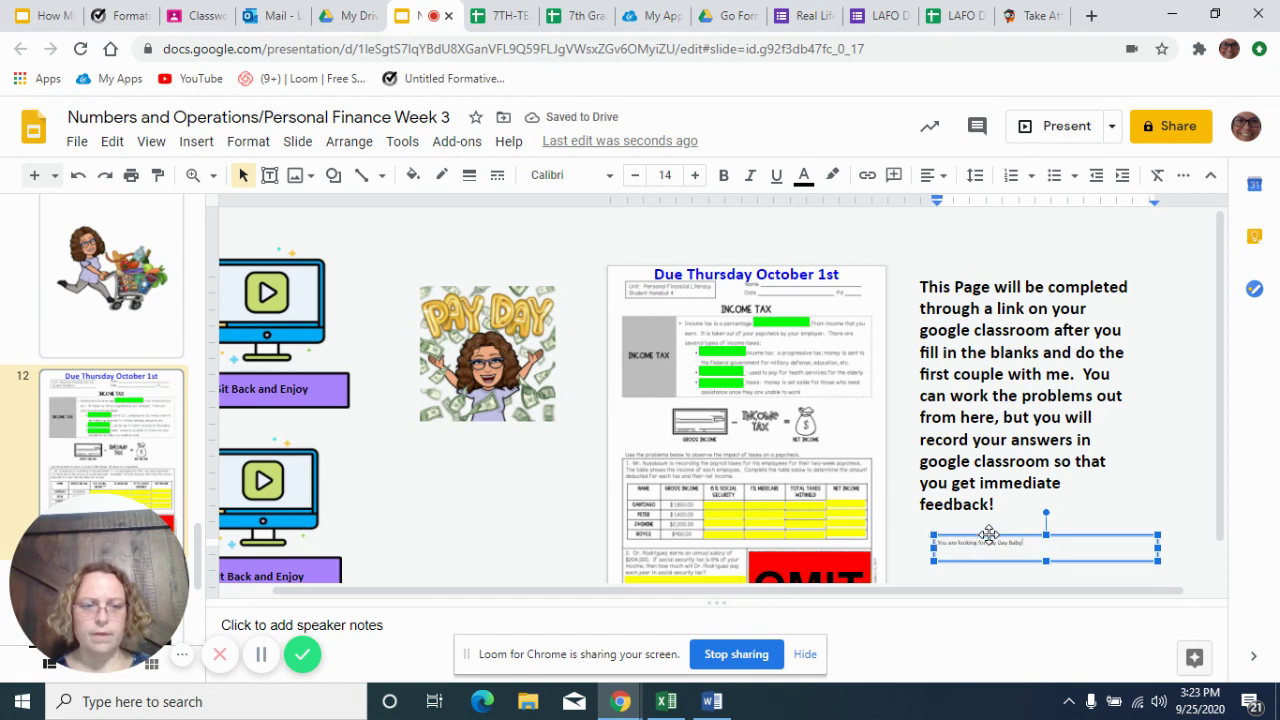
{"action": "key", "text": "Escape"}
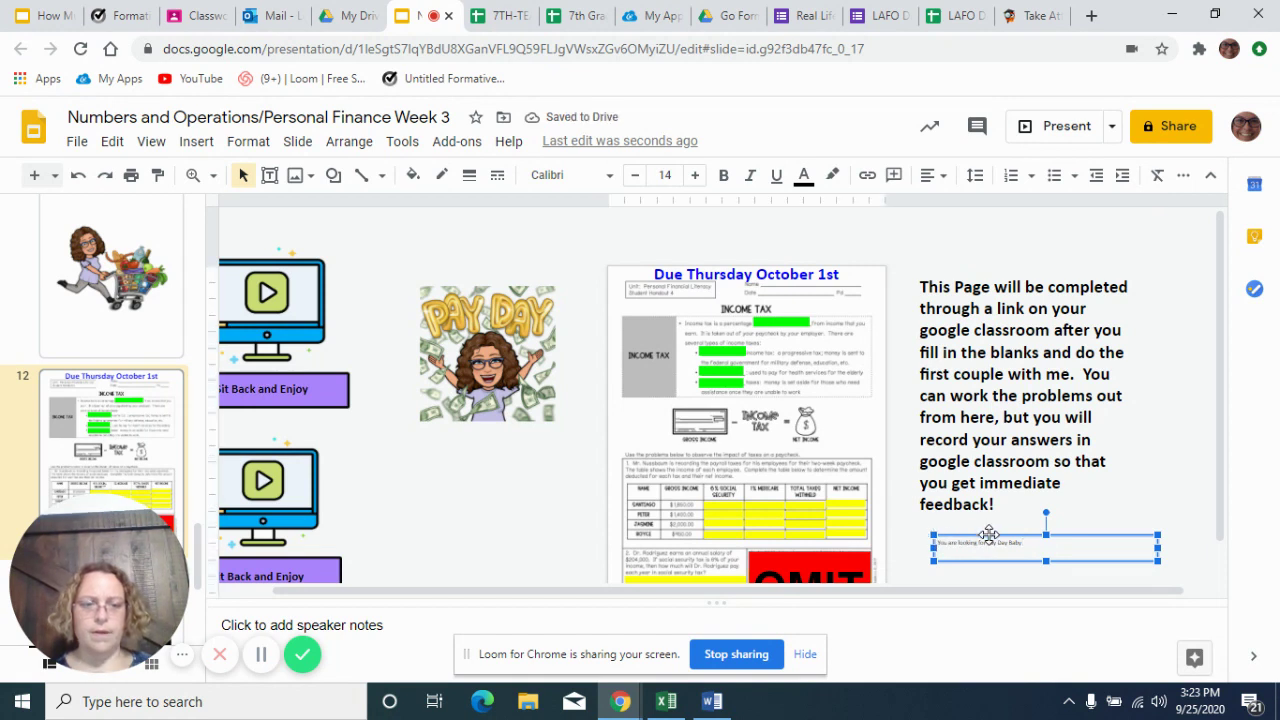
Step: Make the text in the new "Pay Day Baby" box bold and set its font size to 42
{"action": "left_click", "coordinate": [696, 175]}
{"action": "left_click", "coordinate": [696, 175]}
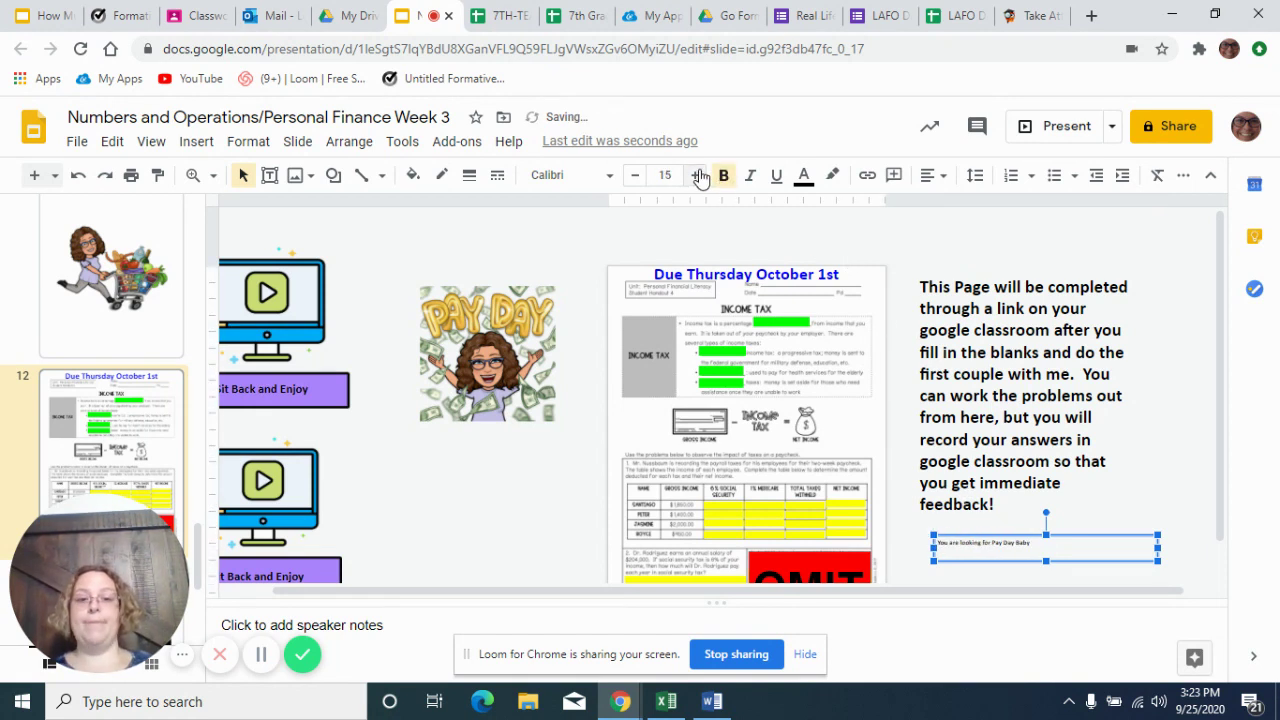
{"action": "left_click", "coordinate": [696, 175]}
{"action": "left_click", "coordinate": [696, 175]}
{"action": "left_click", "coordinate": [696, 175]}
{"action": "left_click", "coordinate": [696, 175]}
{"action": "left_click", "coordinate": [696, 175]}
{"action": "left_click", "coordinate": [696, 175]}
{"action": "left_click", "coordinate": [696, 175]}
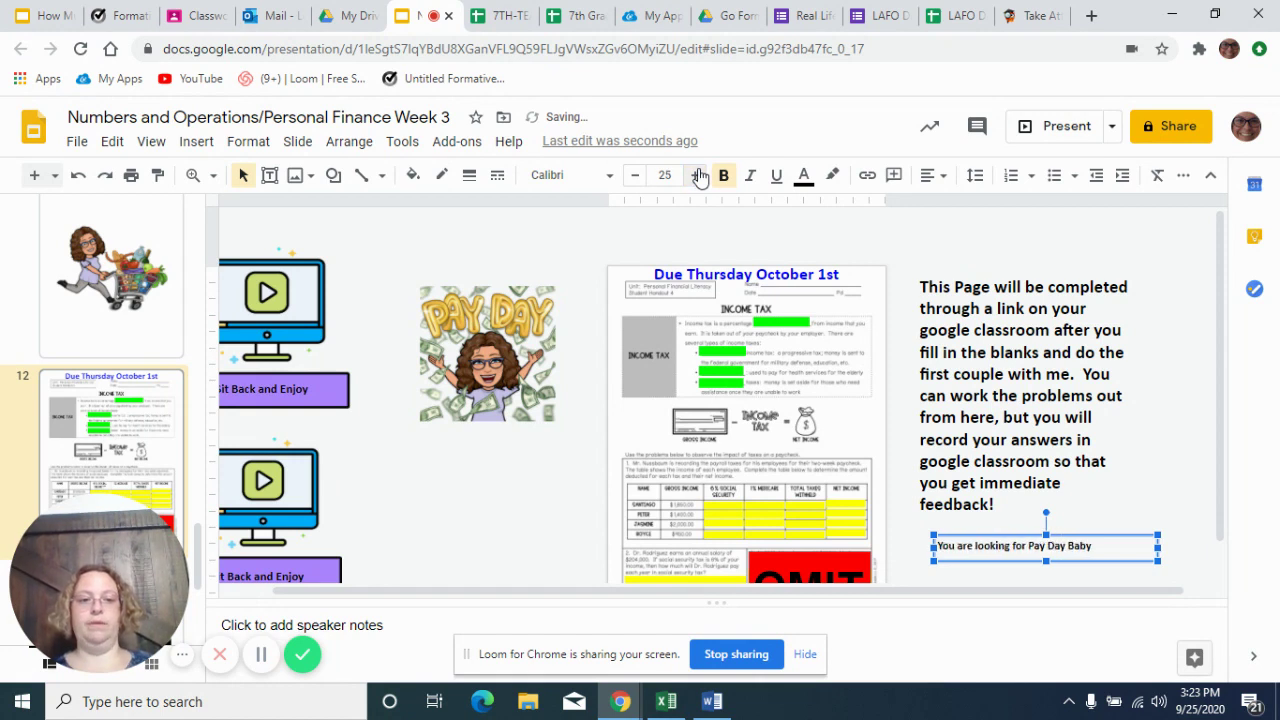
{"action": "left_click", "coordinate": [696, 175]}
{"action": "left_click", "coordinate": [696, 175]}
{"action": "left_click", "coordinate": [696, 175]}
{"action": "left_click", "coordinate": [696, 175]}
{"action": "left_click", "coordinate": [696, 175]}
{"action": "left_click", "coordinate": [696, 175]}
{"action": "left_click", "coordinate": [696, 175]}
{"action": "left_click", "coordinate": [696, 175]}
{"action": "left_click", "coordinate": [696, 175]}
{"action": "left_click", "coordinate": [696, 175]}
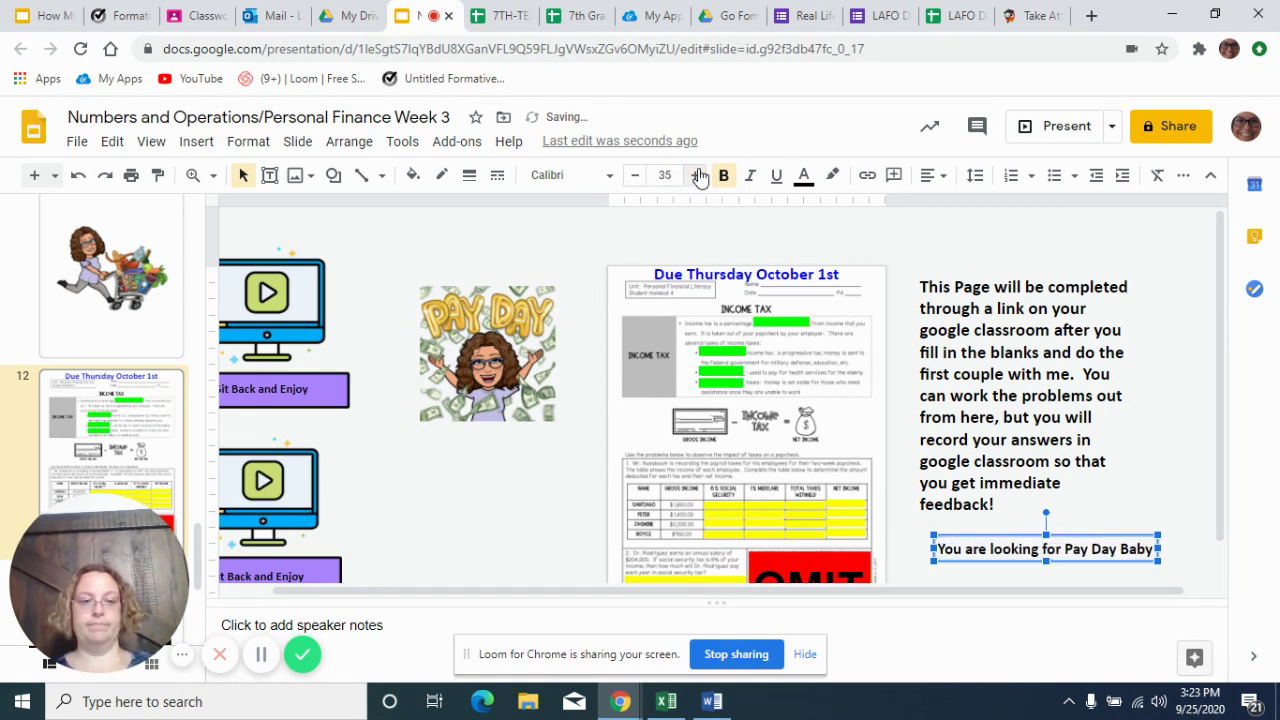
{"action": "left_click", "coordinate": [696, 175]}
{"action": "left_click", "coordinate": [696, 175]}
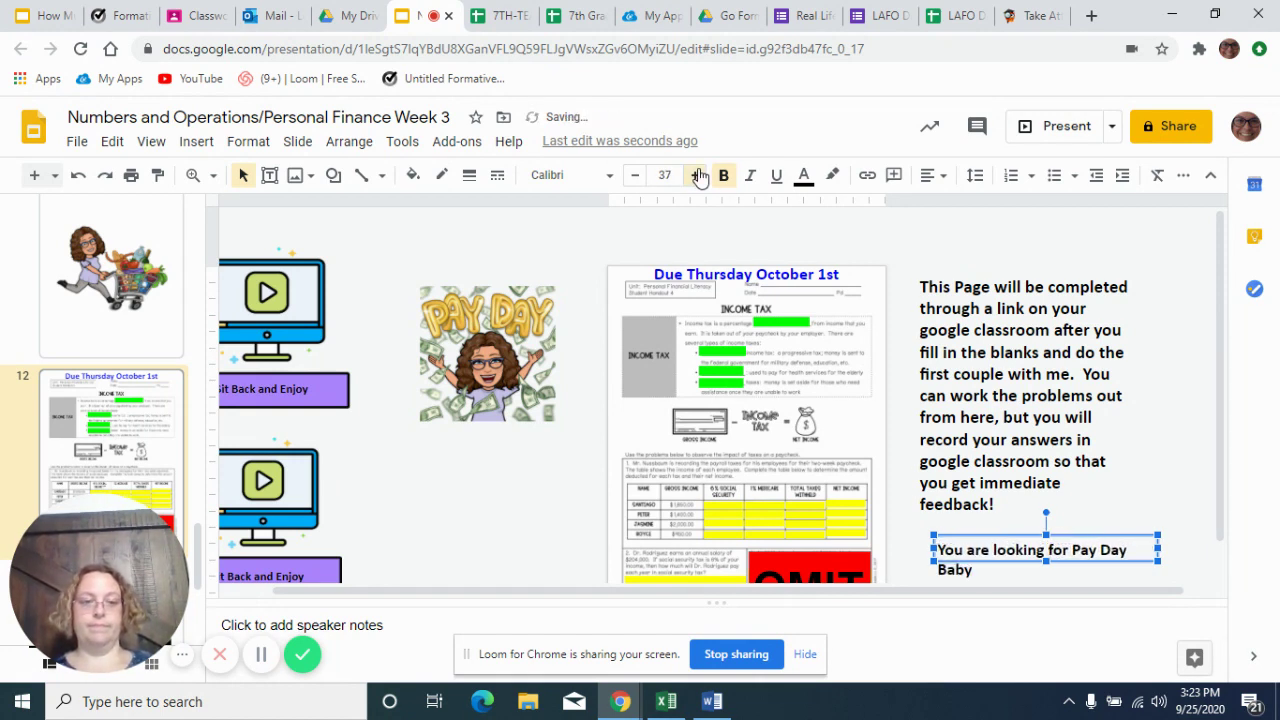
{"action": "left_click", "coordinate": [696, 175]}
{"action": "left_click", "coordinate": [696, 175]}
{"action": "left_click", "coordinate": [696, 175]}
{"action": "left_click", "coordinate": [696, 175]}
{"action": "left_click", "coordinate": [696, 175]}
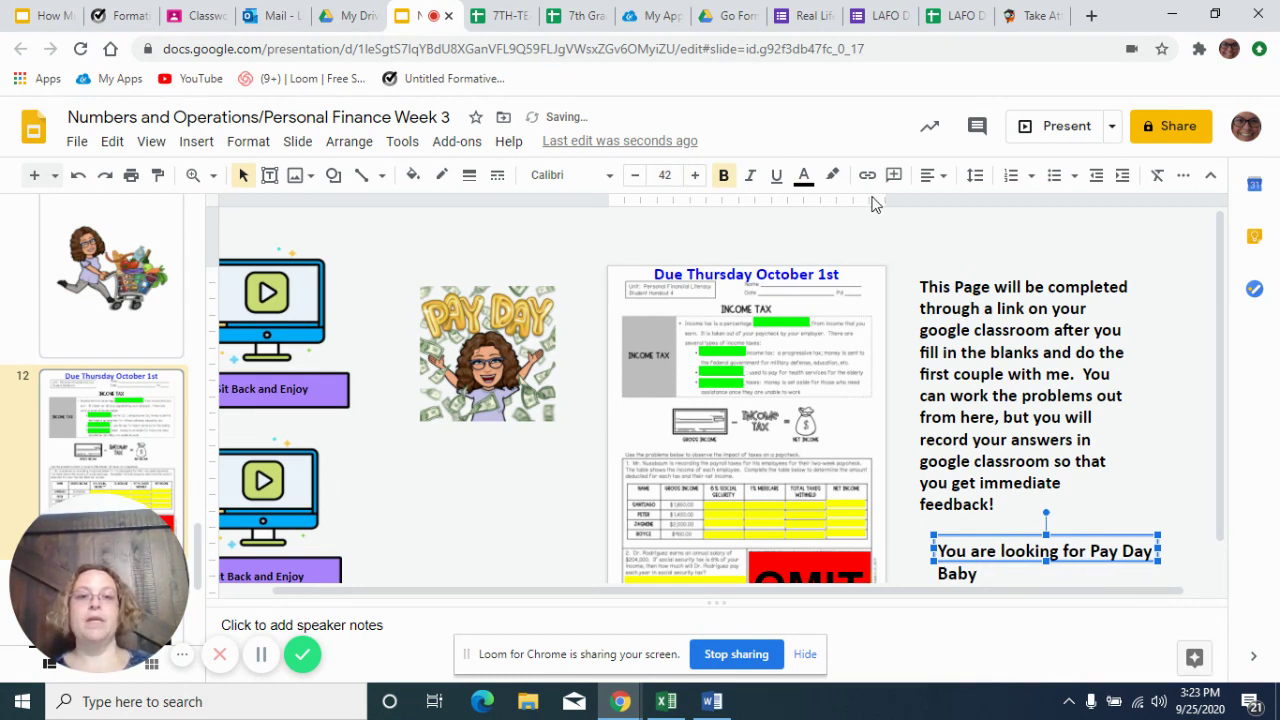
Step: Center the "You are looking for Pay Day Baby" text in its box and color it red
{"action": "left_click", "coordinate": [930, 175]}
{"action": "left_click", "coordinate": [958, 206]}
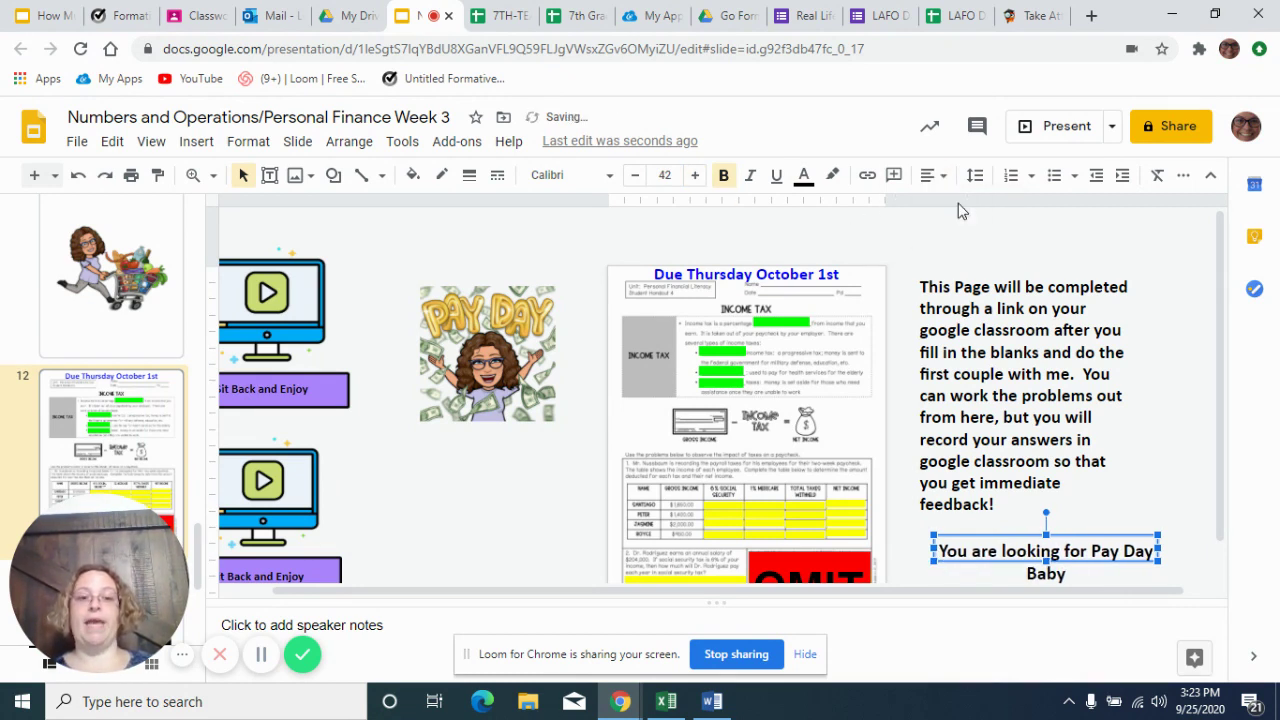
{"action": "left_click", "coordinate": [802, 182]}
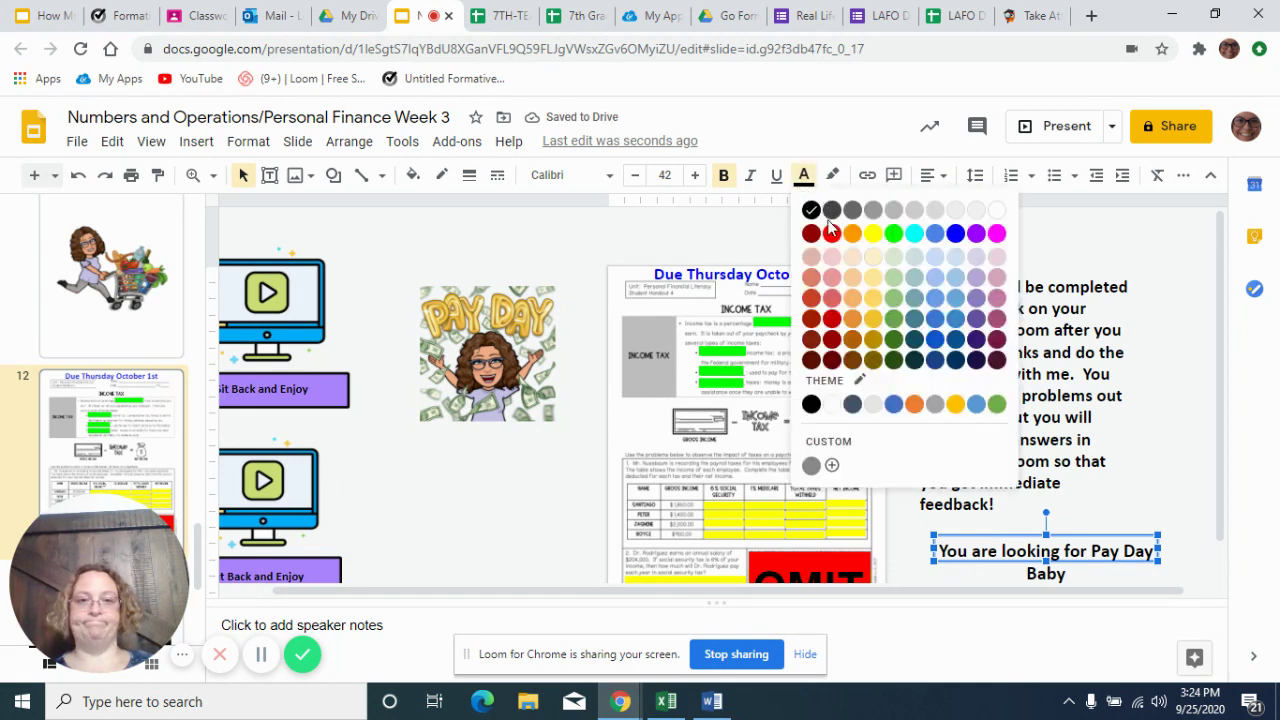
{"action": "left_click", "coordinate": [831, 234]}
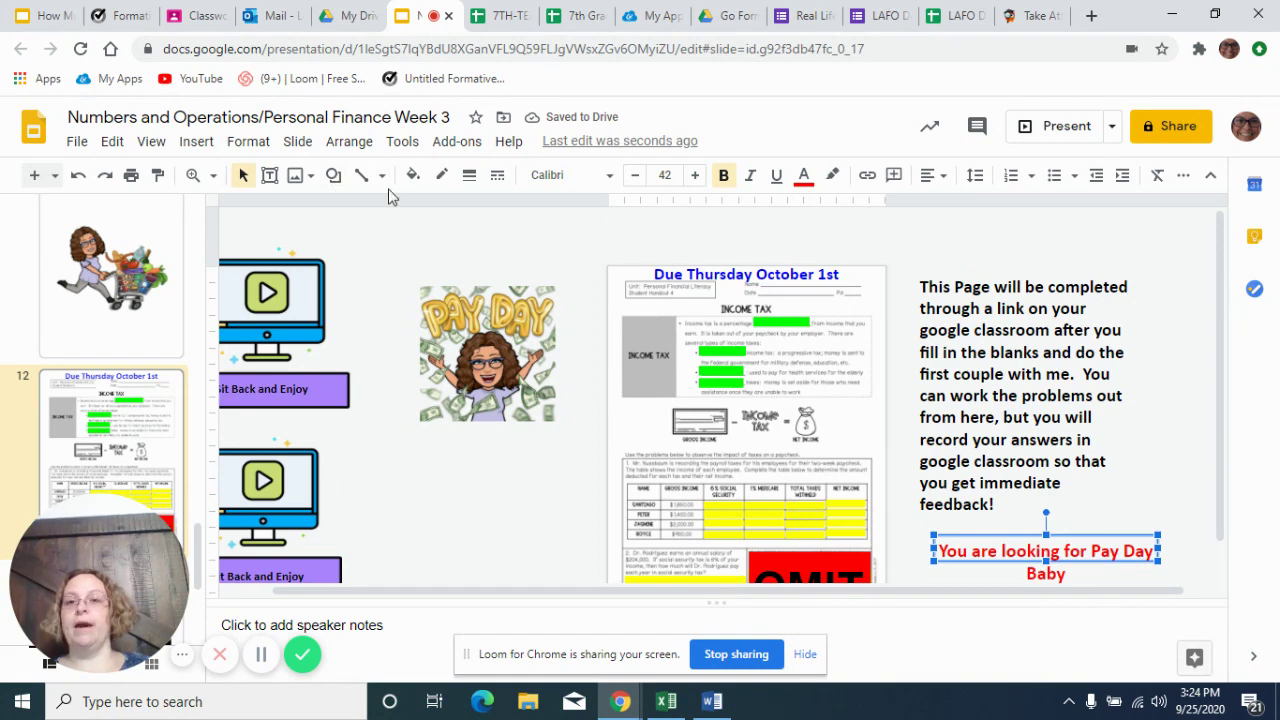
Step: Fill the first green blank, after "Income tax is a percentage", with "taken/jwithheld"
{"action": "left_click", "coordinate": [193, 175]}
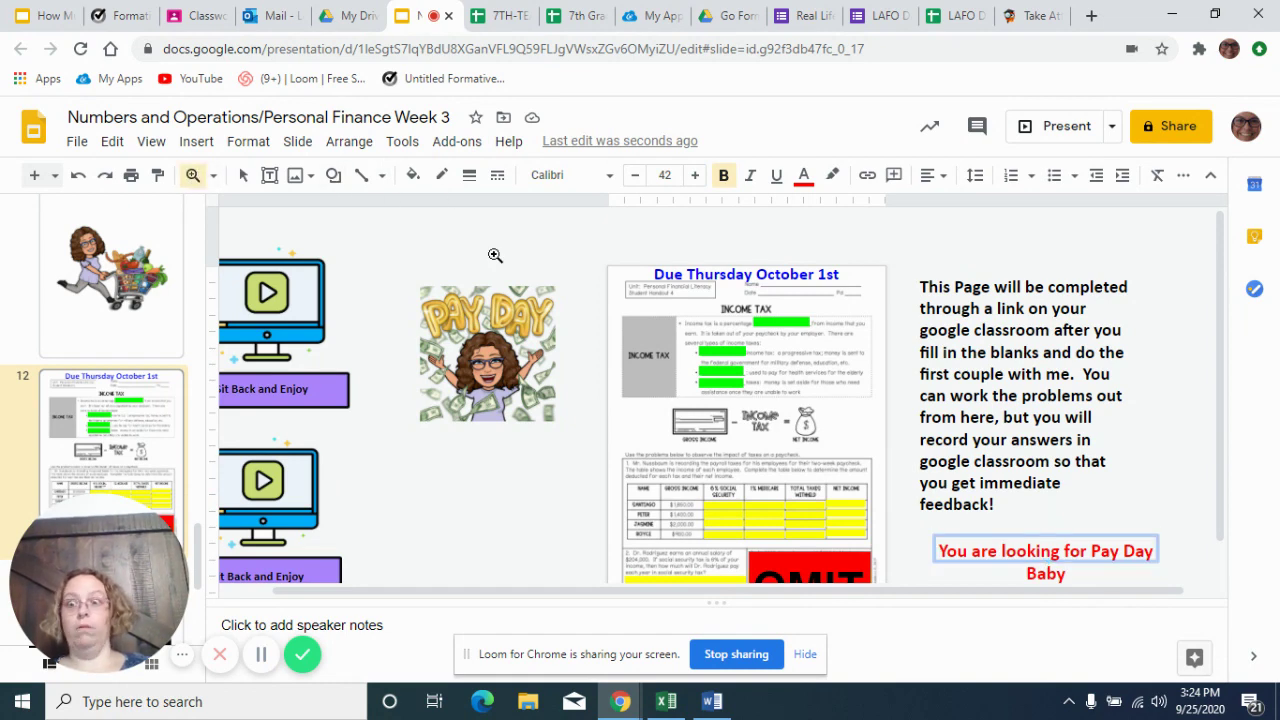
{"action": "left_click", "coordinate": [769, 341]}
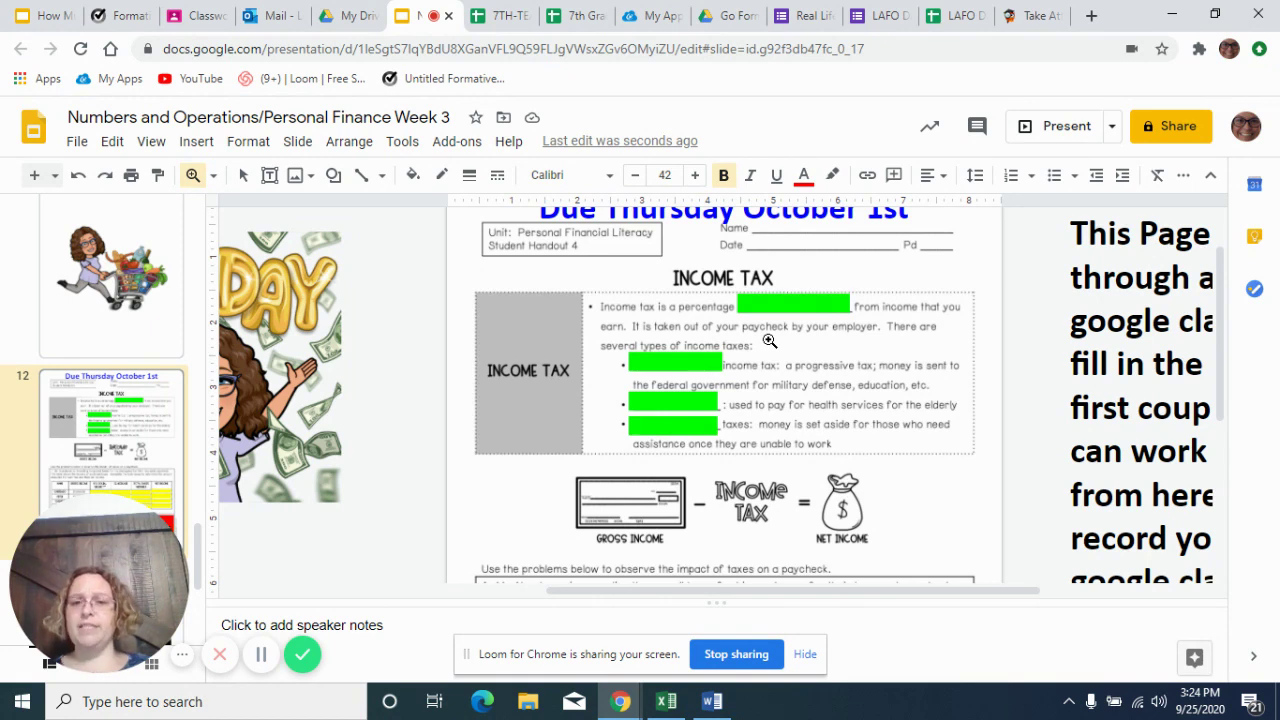
{"action": "left_click", "coordinate": [243, 176]}
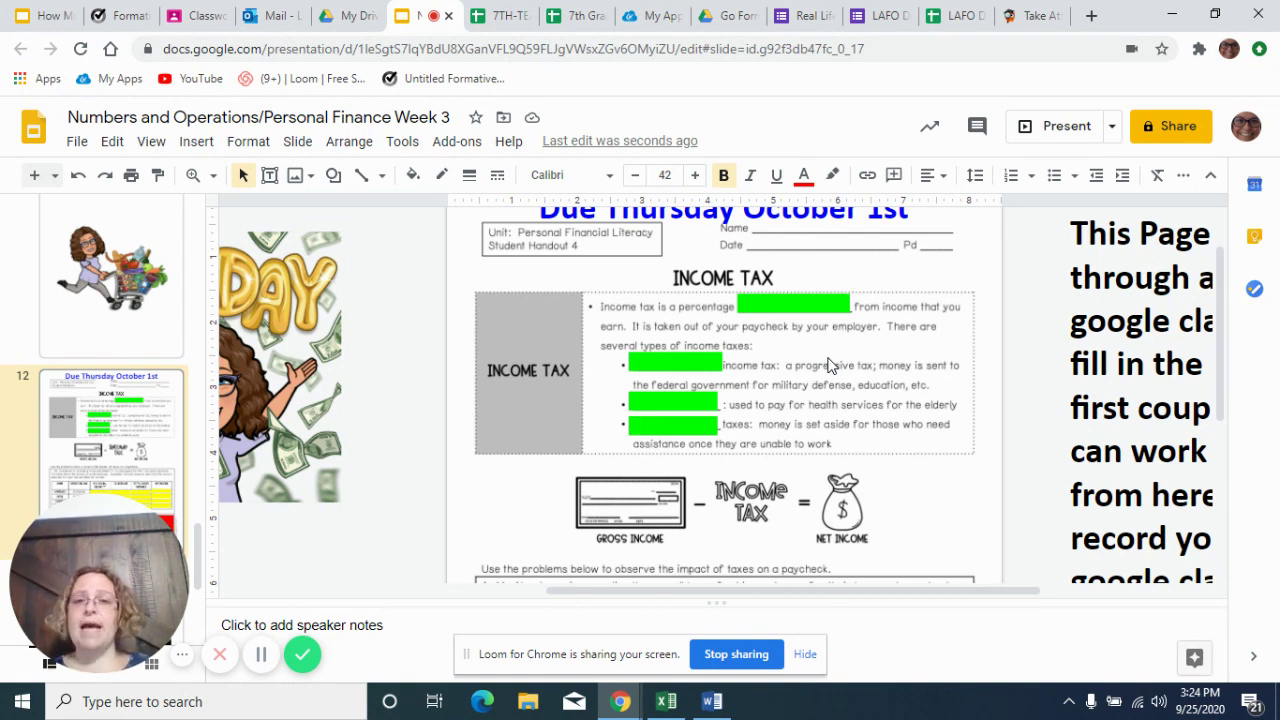
{"action": "left_click", "coordinate": [788, 300]}
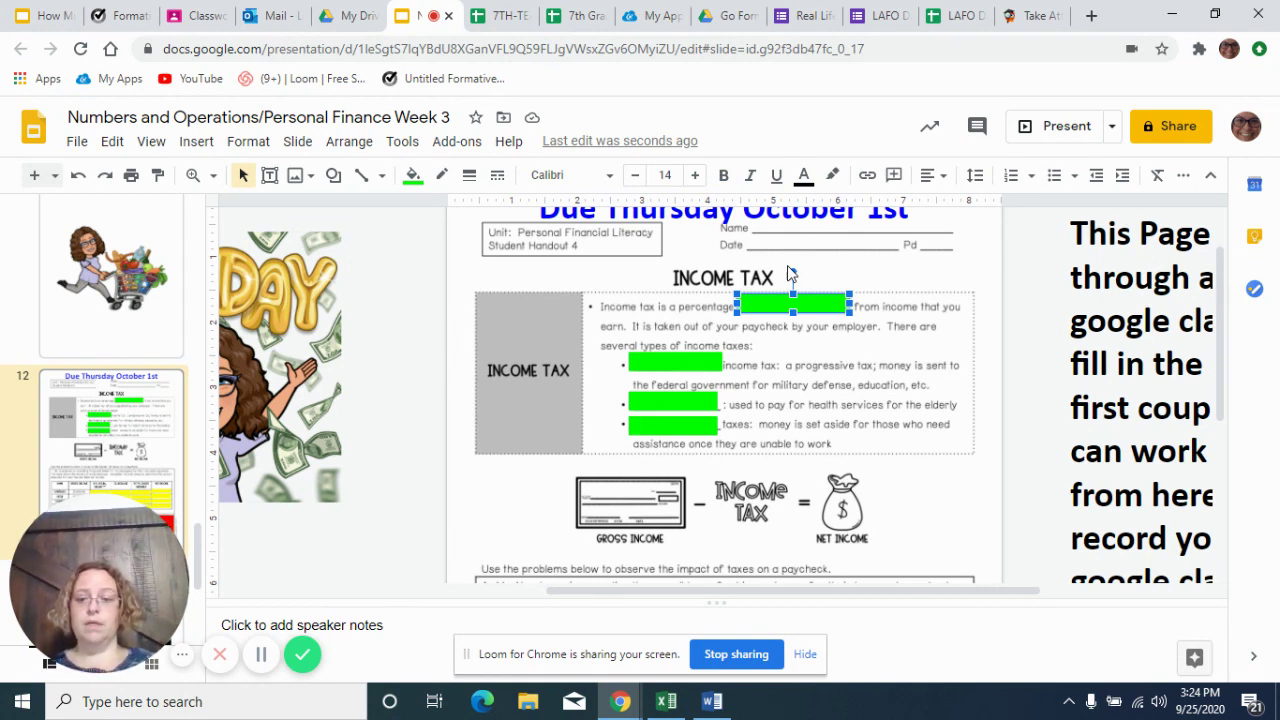
{"action": "type", "text": "taken"}
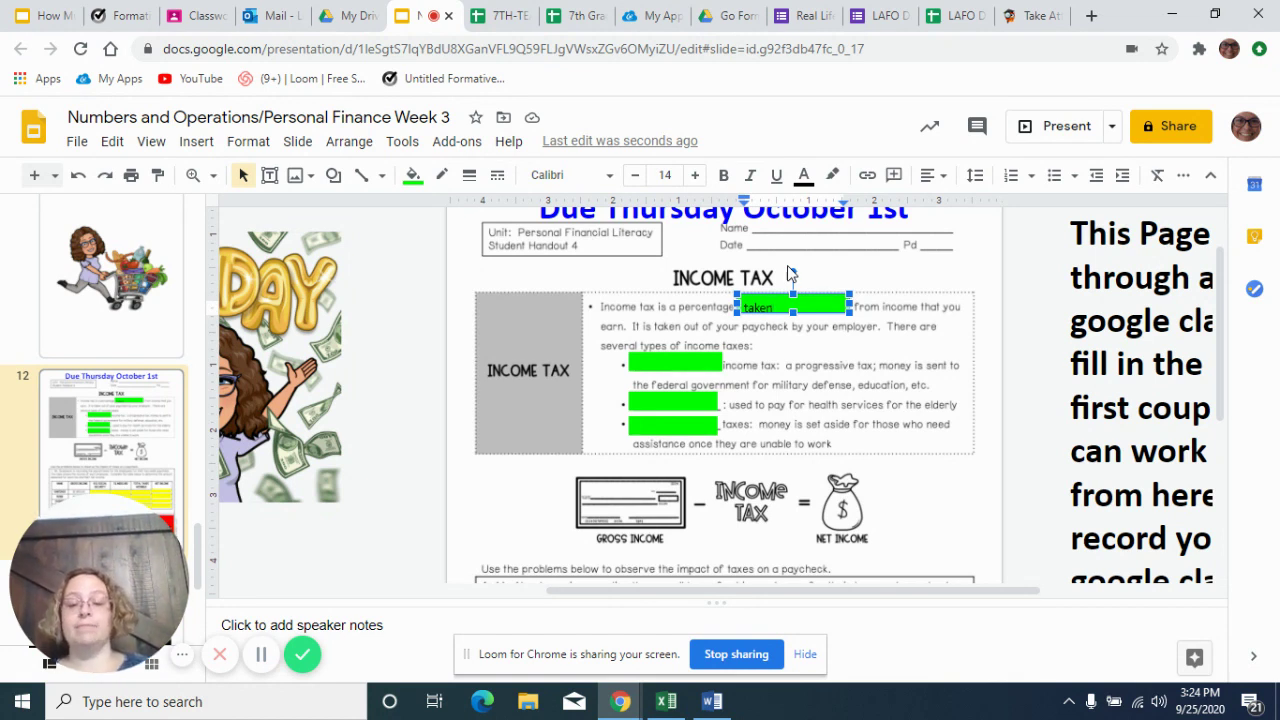
{"action": "type", "text": "/with"}
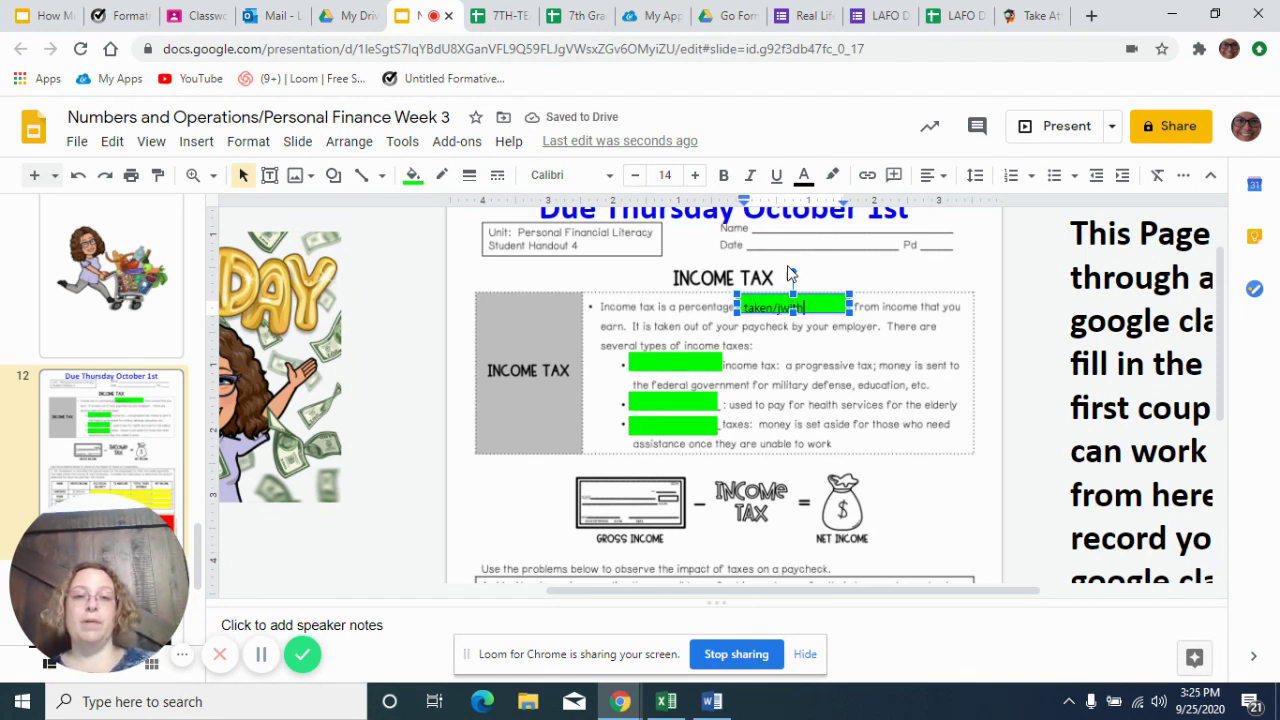
{"action": "type", "text": "held"}
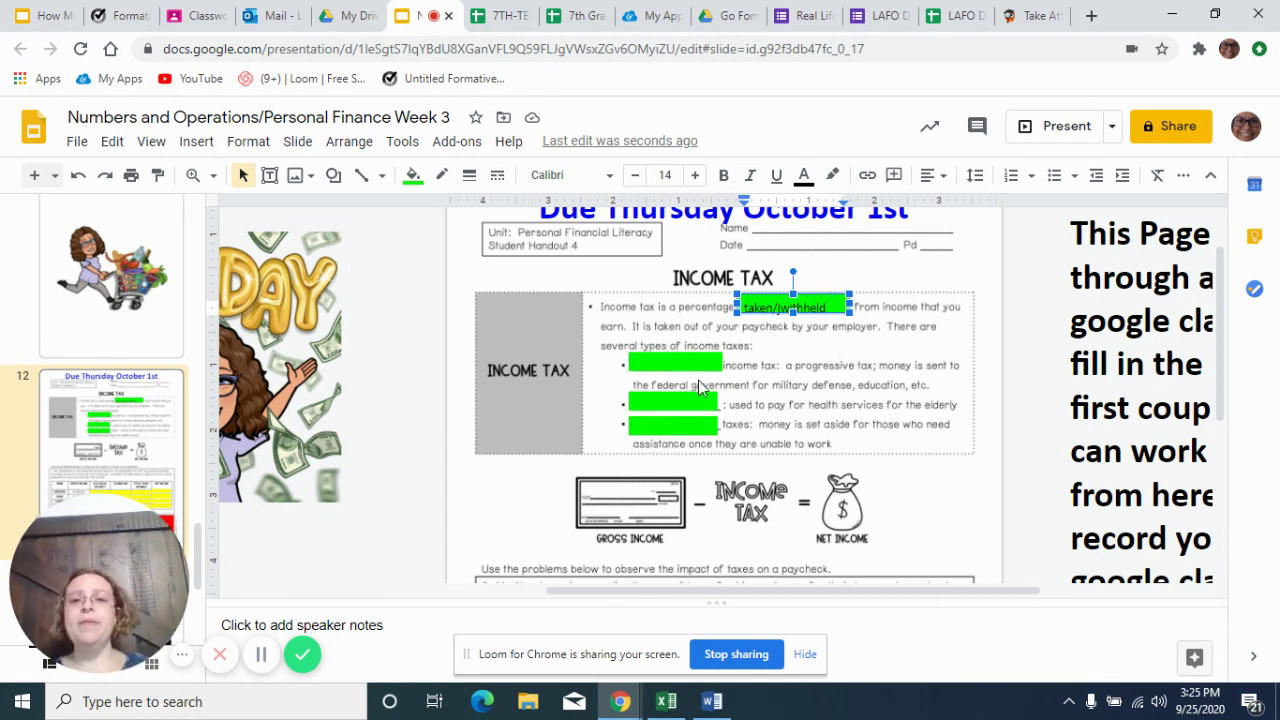
Step: Fill the blank before the progressive income tax definition with "Federal" and the blank for elderly health services with "Medicare"
{"action": "left_click", "coordinate": [658, 366]}
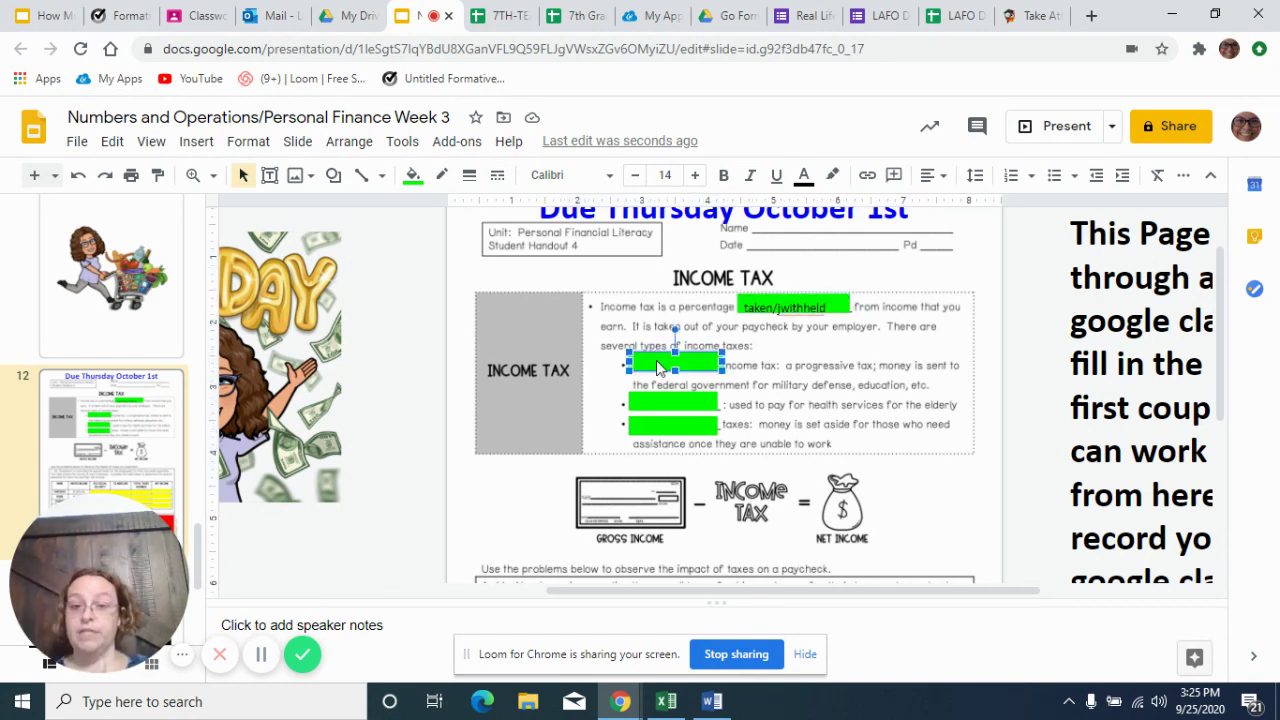
{"action": "left_click", "coordinate": [658, 366]}
{"action": "type", "text": "Federal"}
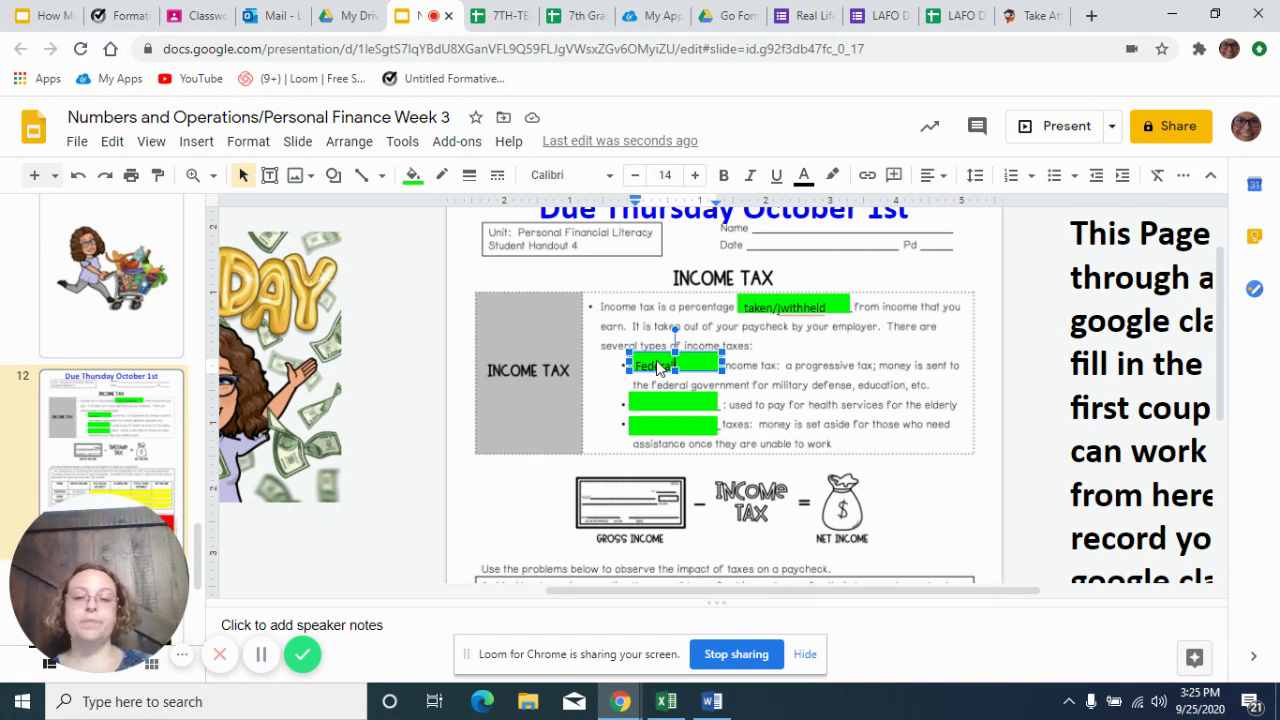
{"action": "left_click", "coordinate": [661, 408]}
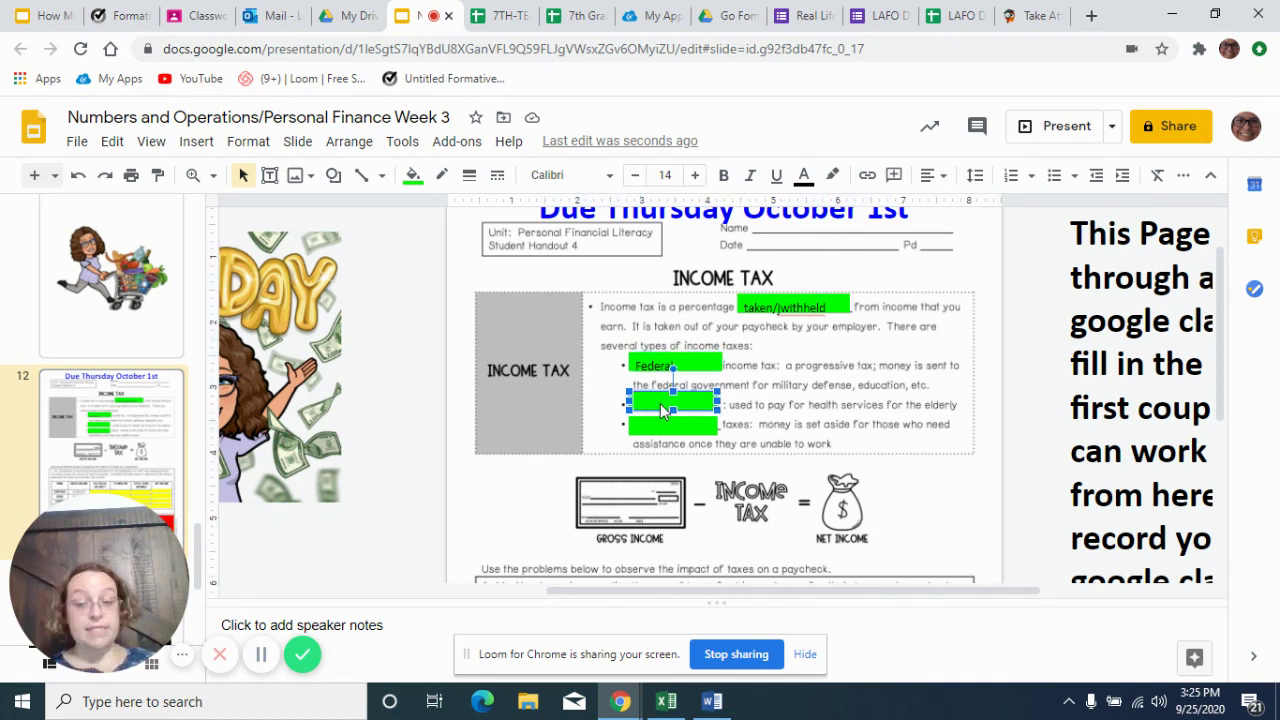
{"action": "left_click", "coordinate": [661, 408]}
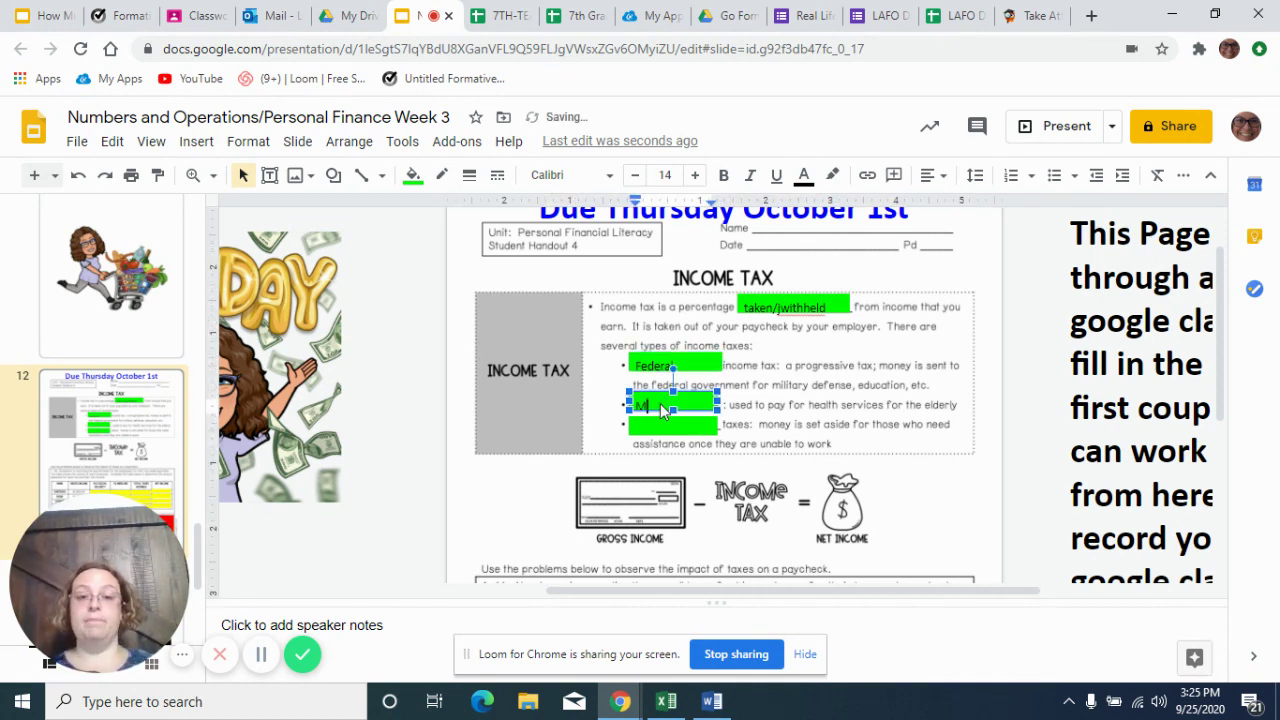
{"action": "type", "text": "Medicare"}
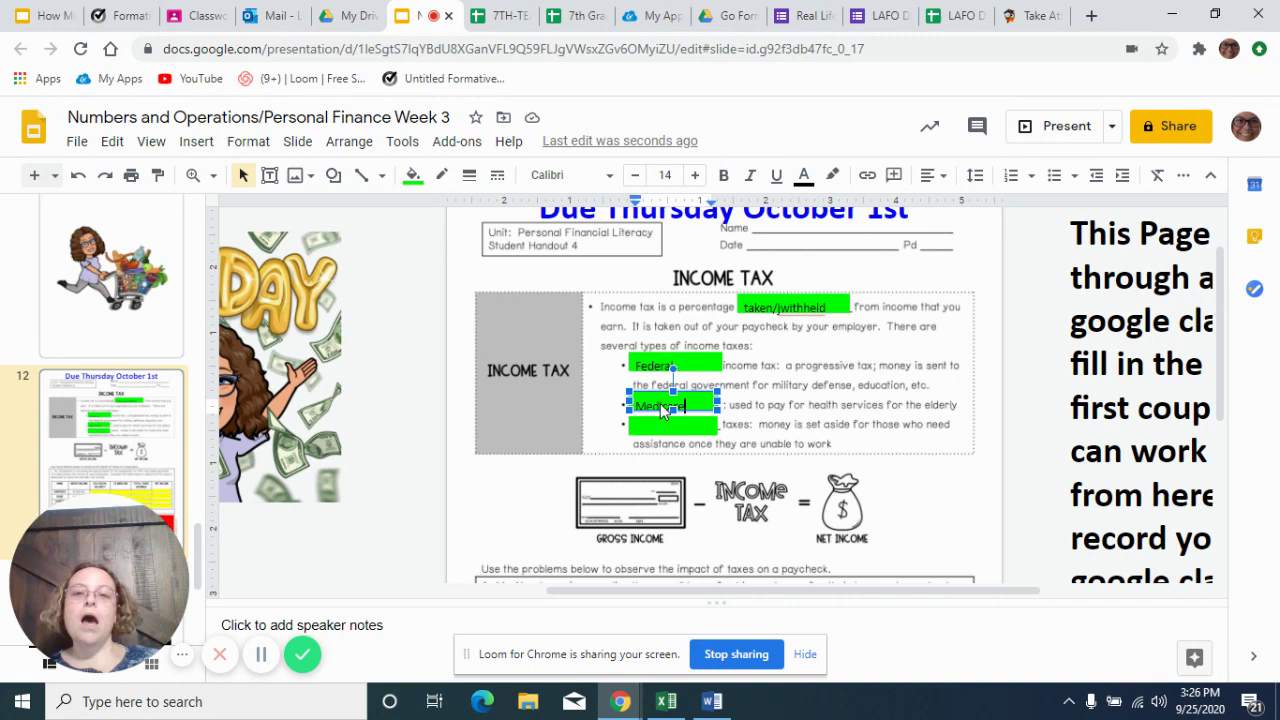
Step: Fill the last green blank, for taxes set aside for those unable to work, with "Social Security"
{"action": "left_click", "coordinate": [667, 432]}
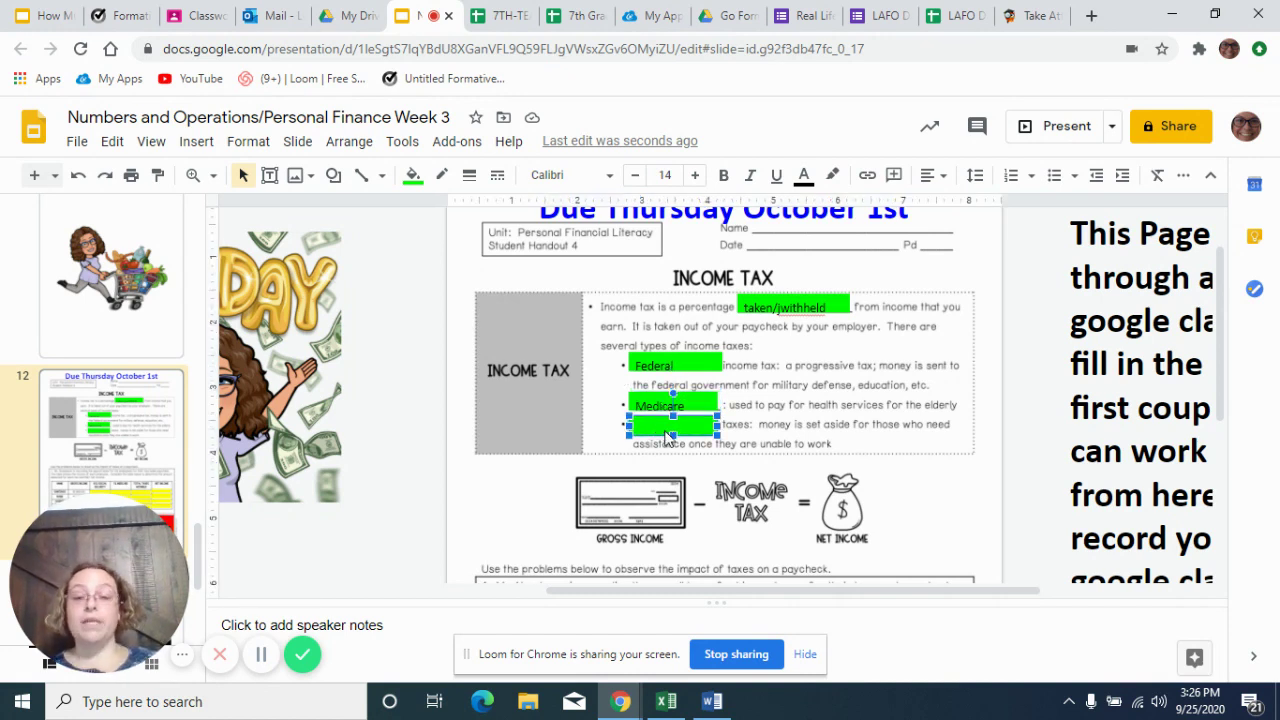
{"action": "left_click", "coordinate": [667, 432]}
{"action": "type", "text": "Social Sec"}
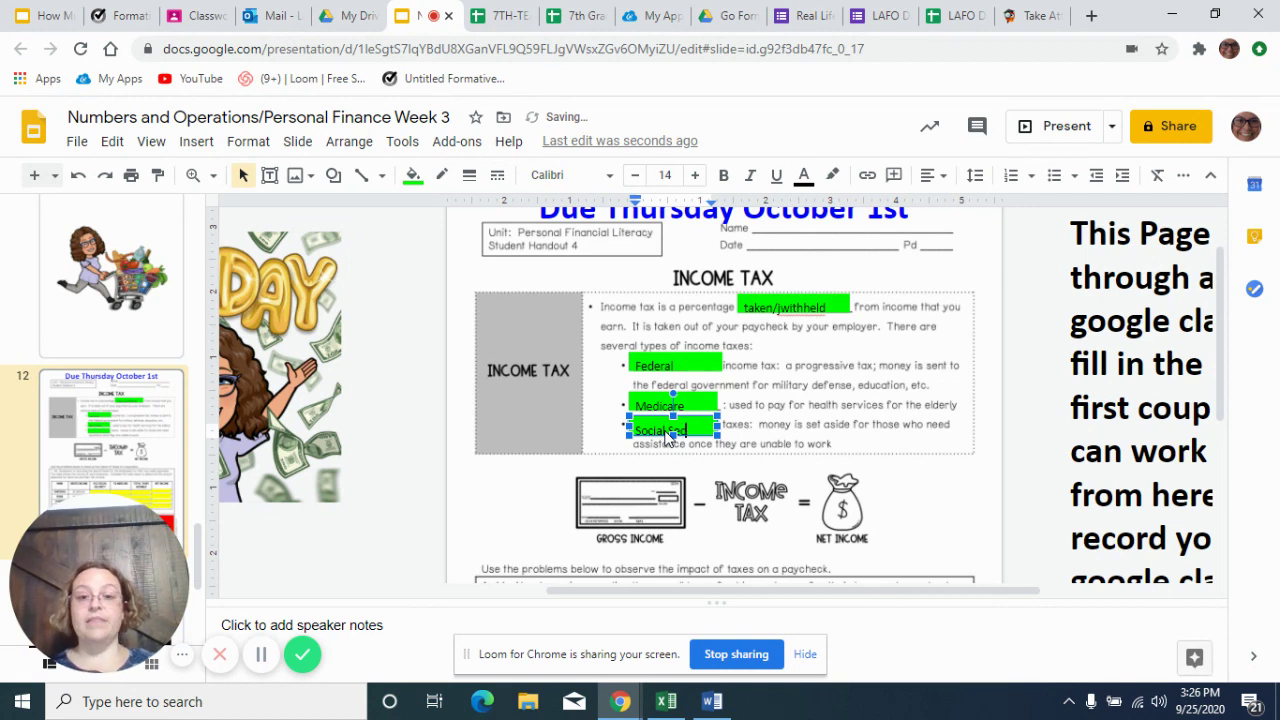
{"action": "type", "text": "urity"}
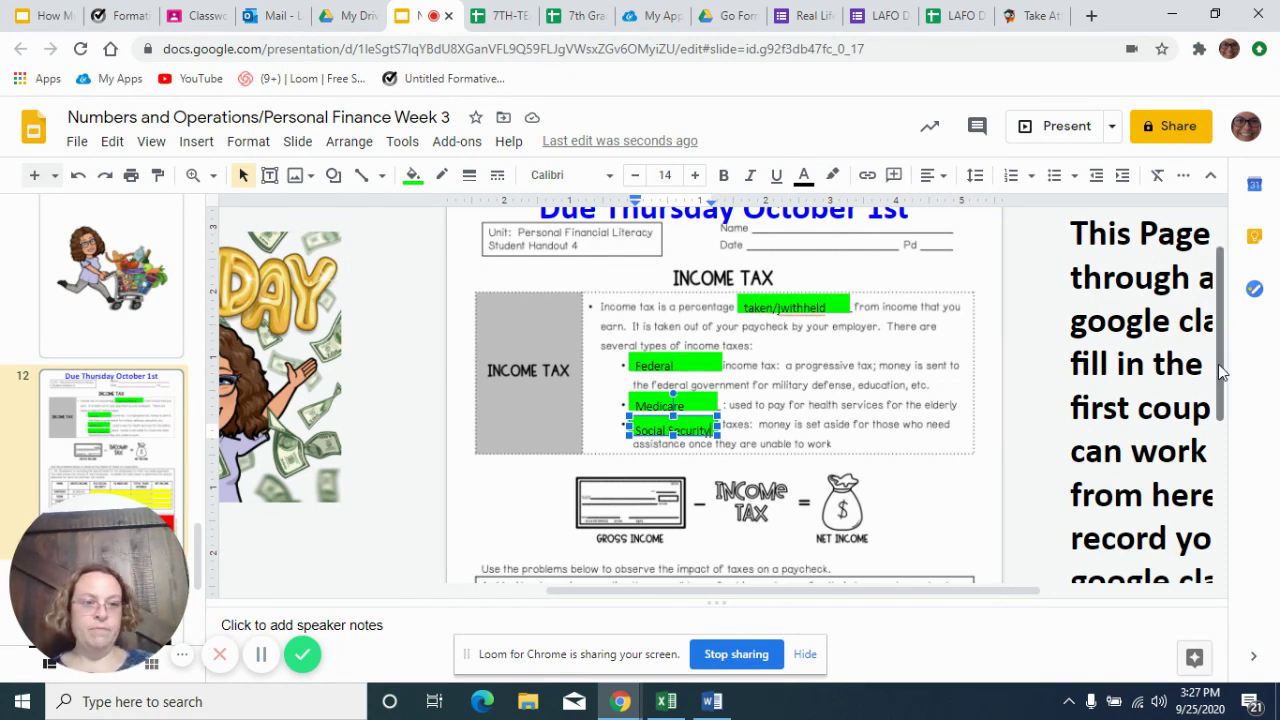
Step: Fill the 6% Social Security box in the $1,850.00 gross income row of the payroll table with $111.00
{"action": "left_click_drag", "start_coordinate": [1218, 373], "coordinate": [1222, 480]}
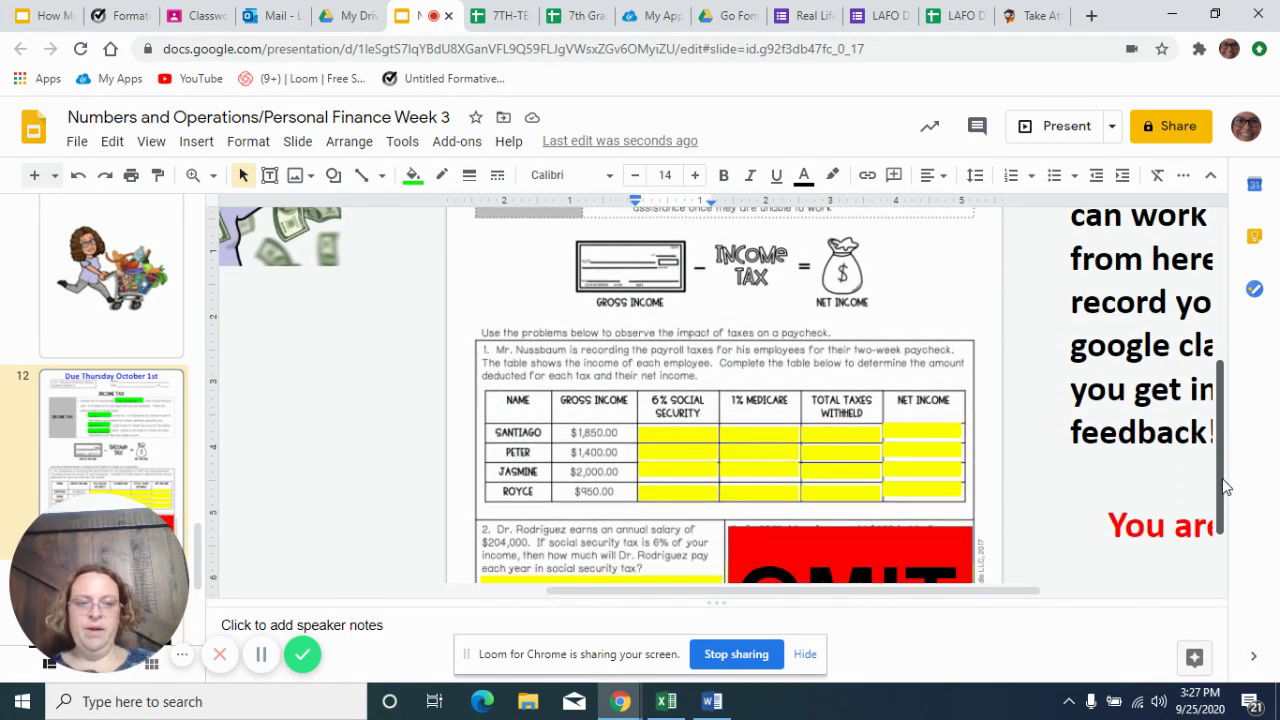
{"action": "scroll", "coordinate": [1219, 476], "scroll_direction": "down", "scroll_amount": 2}
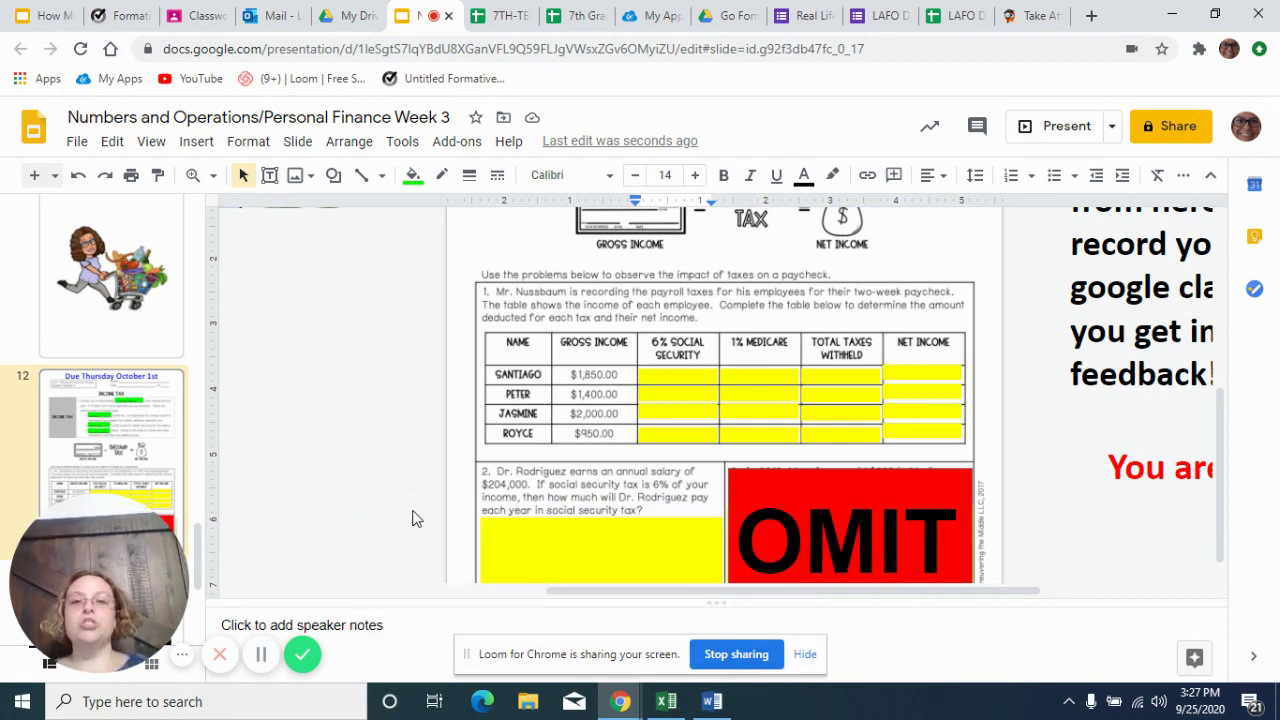
{"action": "left_click", "coordinate": [261, 656]}
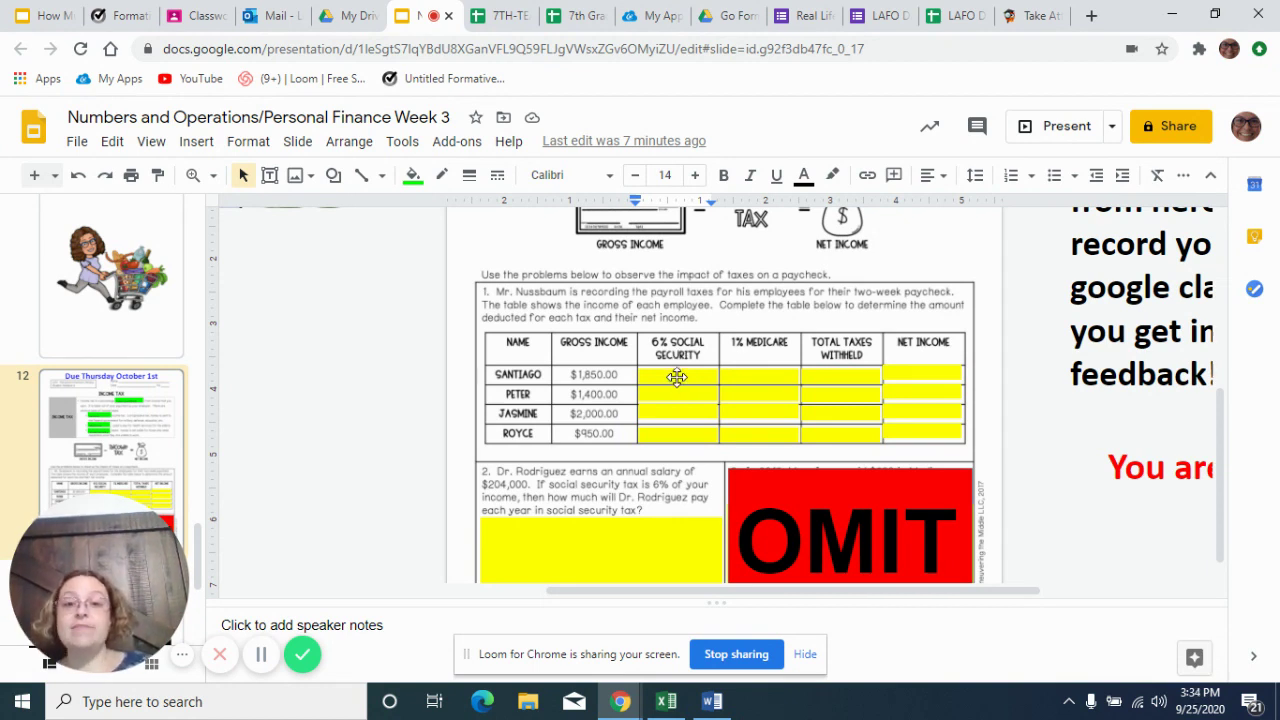
{"action": "scroll", "coordinate": [678, 381], "scroll_direction": "up", "scroll_amount": 3}
{"action": "left_click_drag", "start_coordinate": [1218, 271], "coordinate": [1232, 423]}
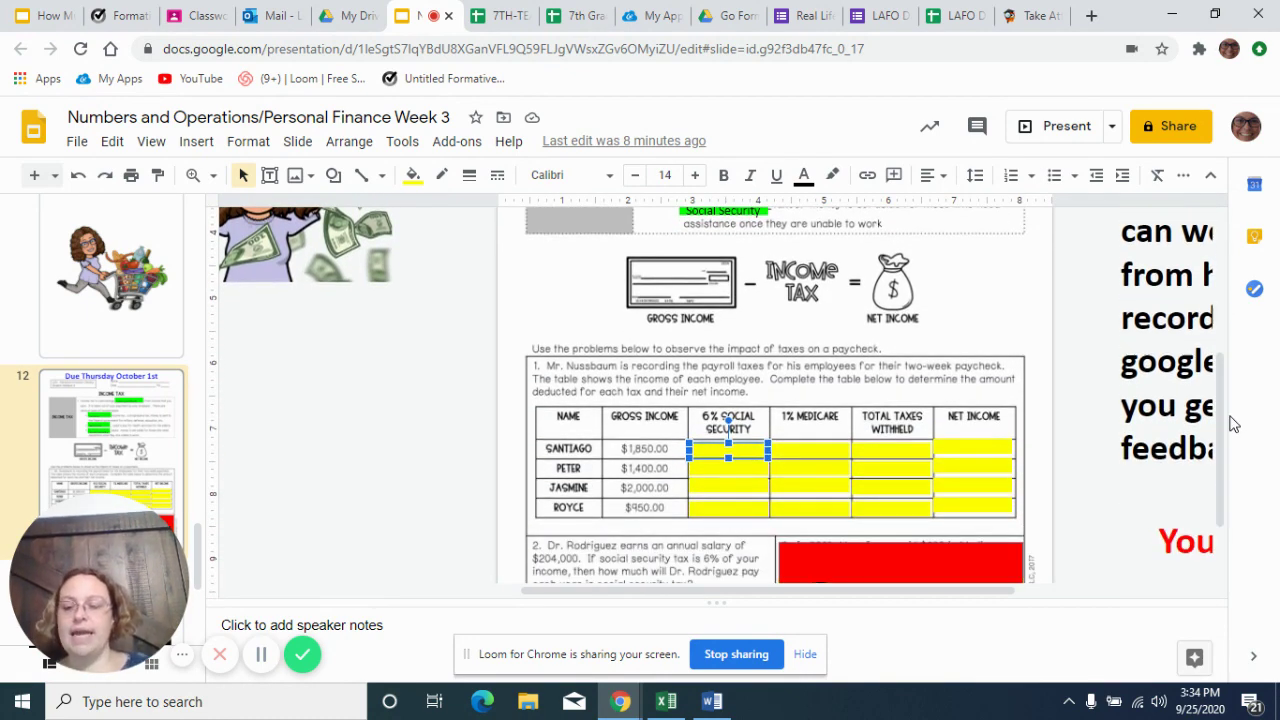
{"action": "type", "text": "$11"}
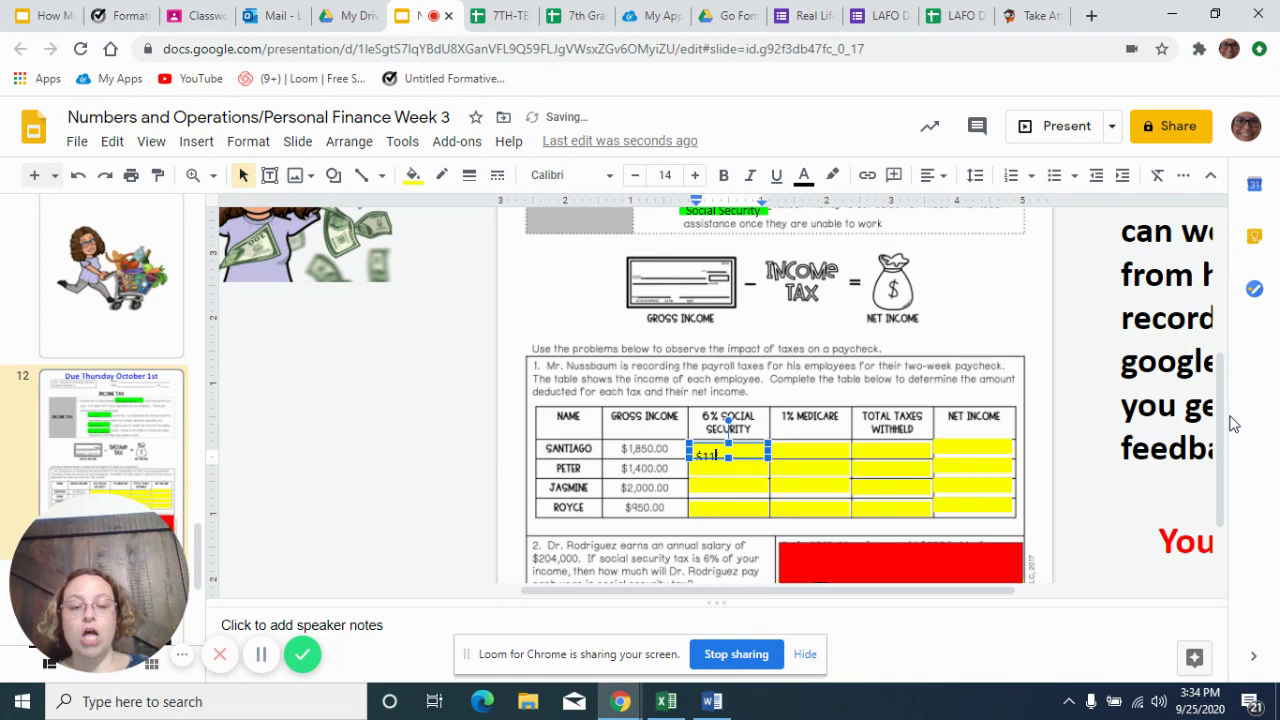
{"action": "type", "text": "1"}
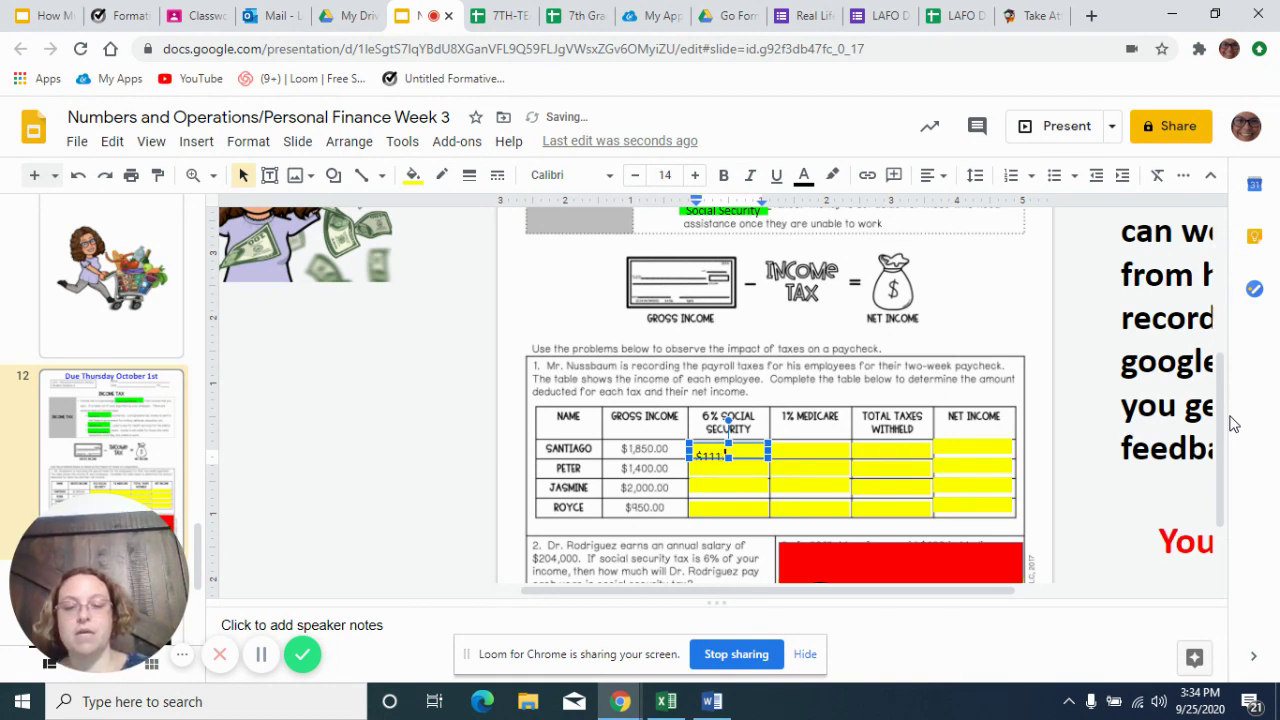
{"action": "type", "text": ".0"}
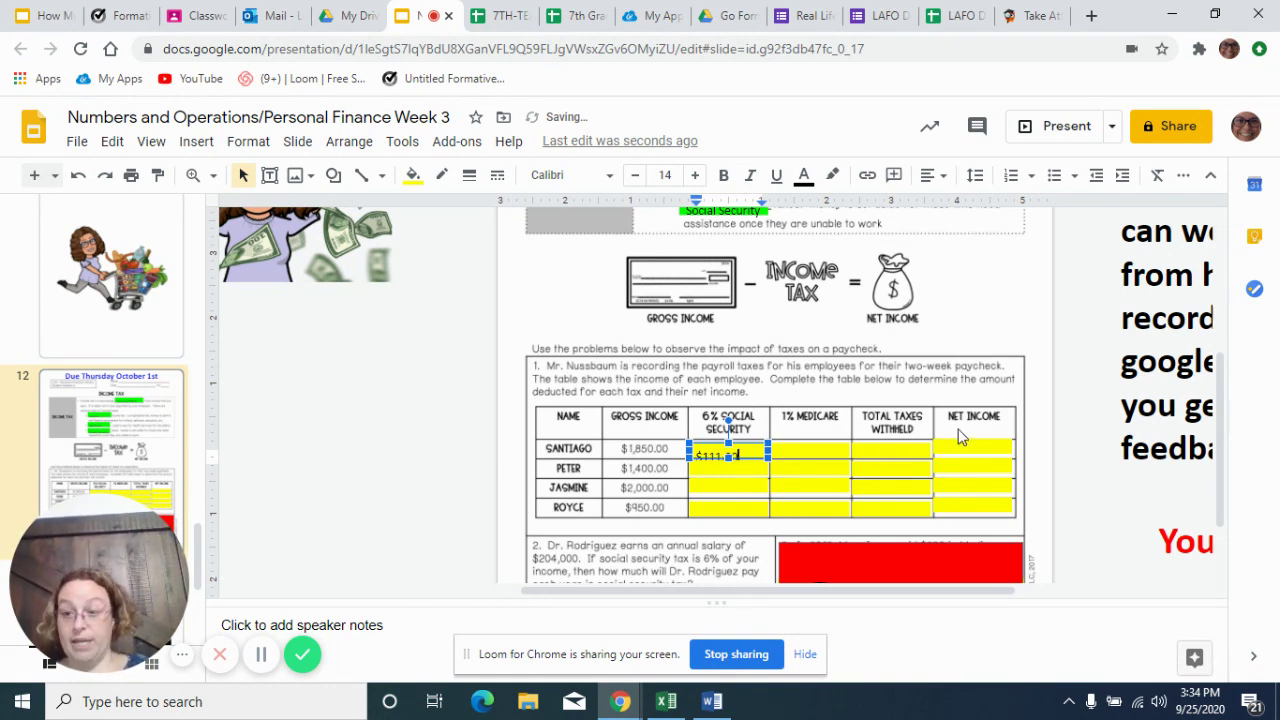
{"action": "type", "text": "0"}
Step: Move the $111.00 box up slightly and stretch it to fit its cell in the first employee row
{"action": "left_click", "coordinate": [822, 456]}
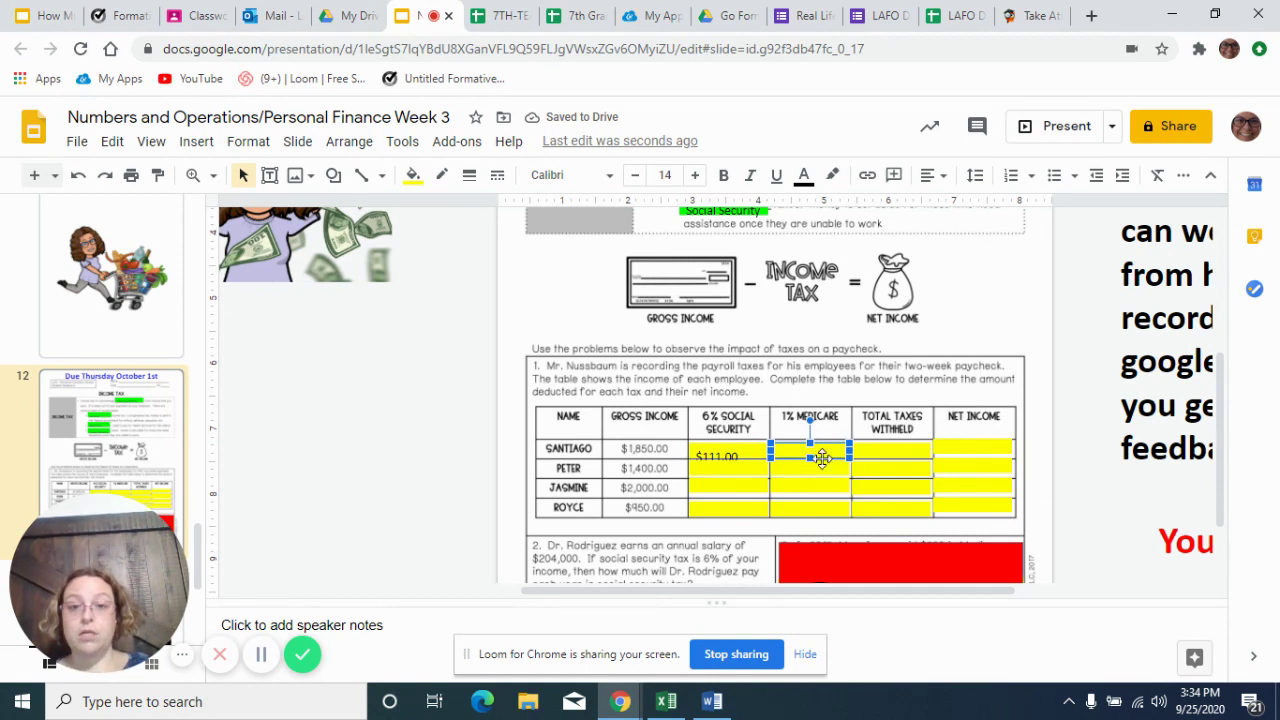
{"action": "left_click", "coordinate": [746, 453]}
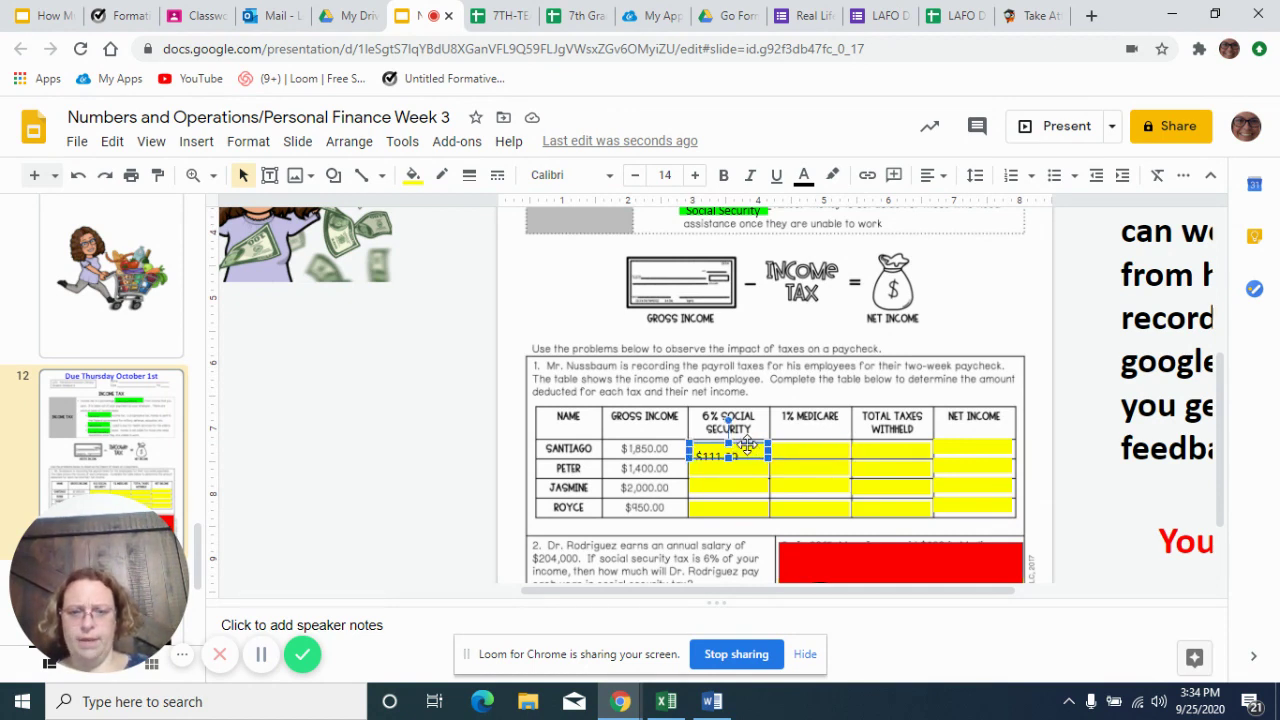
{"action": "left_click_drag", "start_coordinate": [746, 445], "coordinate": [730, 455]}
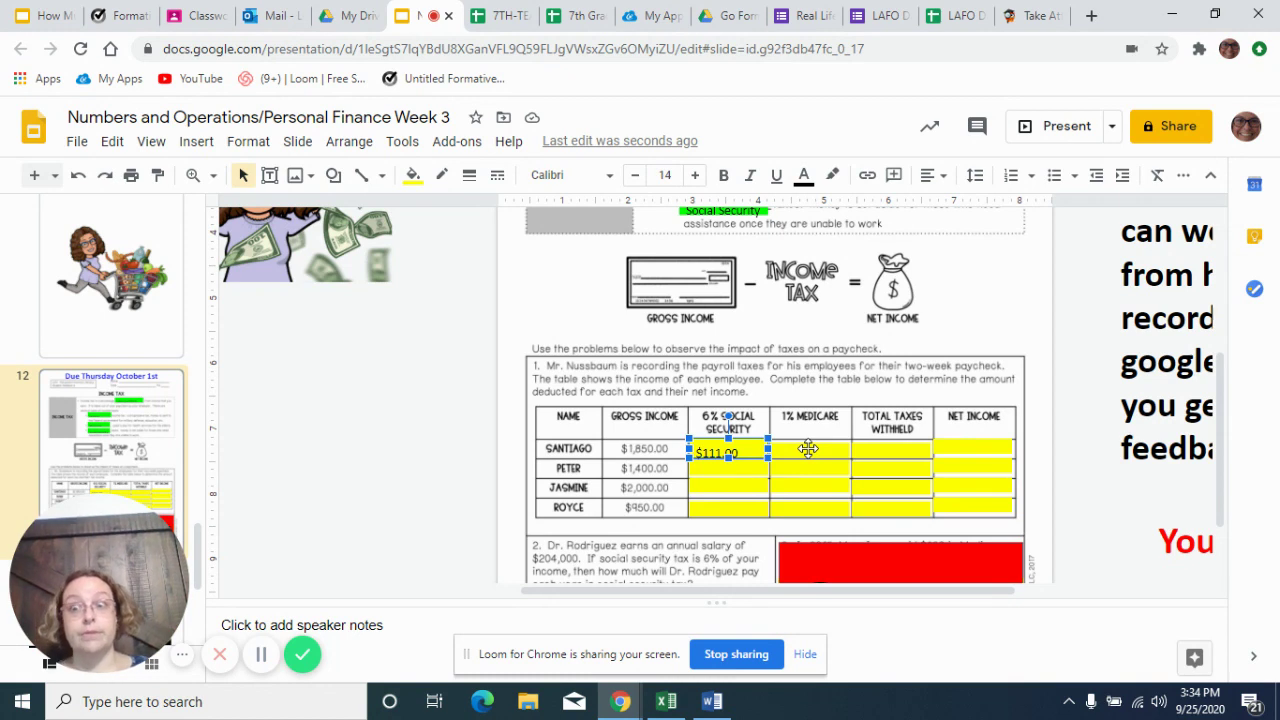
Step: Fit the 1% Medicare box of the $1,850.00 row to its cell and fill it with $18.50
{"action": "left_click", "coordinate": [810, 451]}
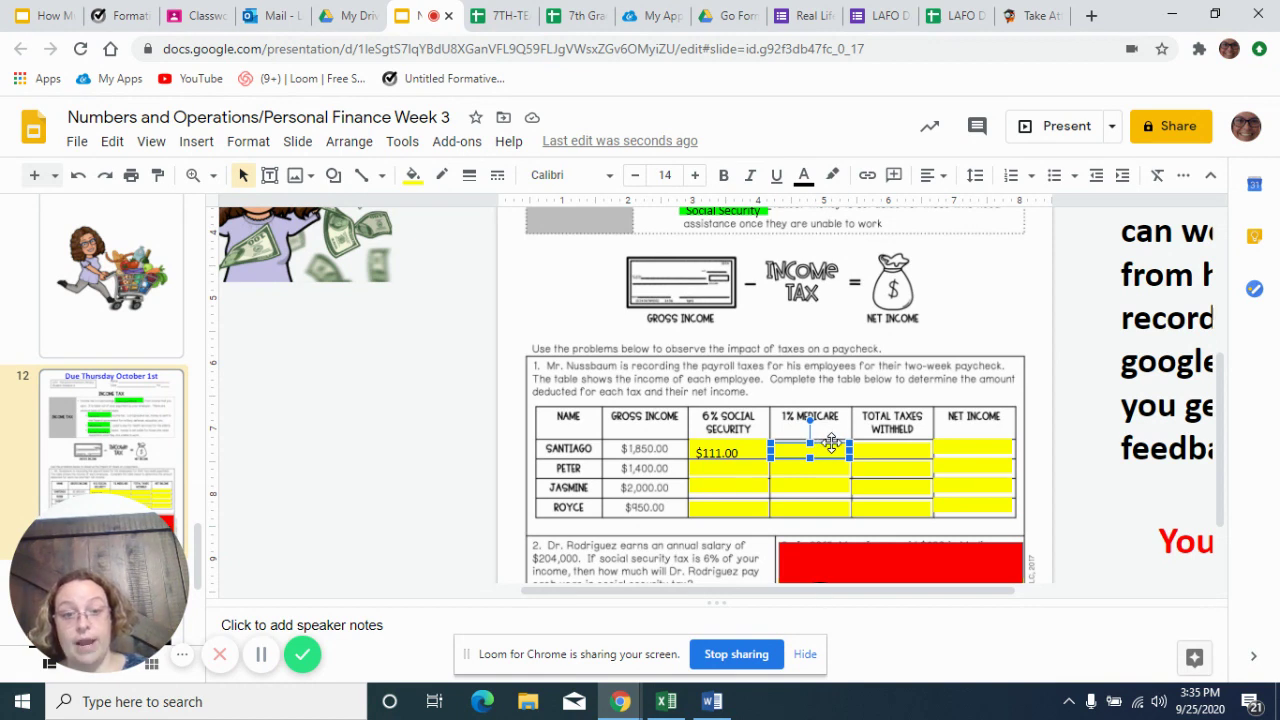
{"action": "left_click_drag", "start_coordinate": [832, 442], "coordinate": [830, 437]}
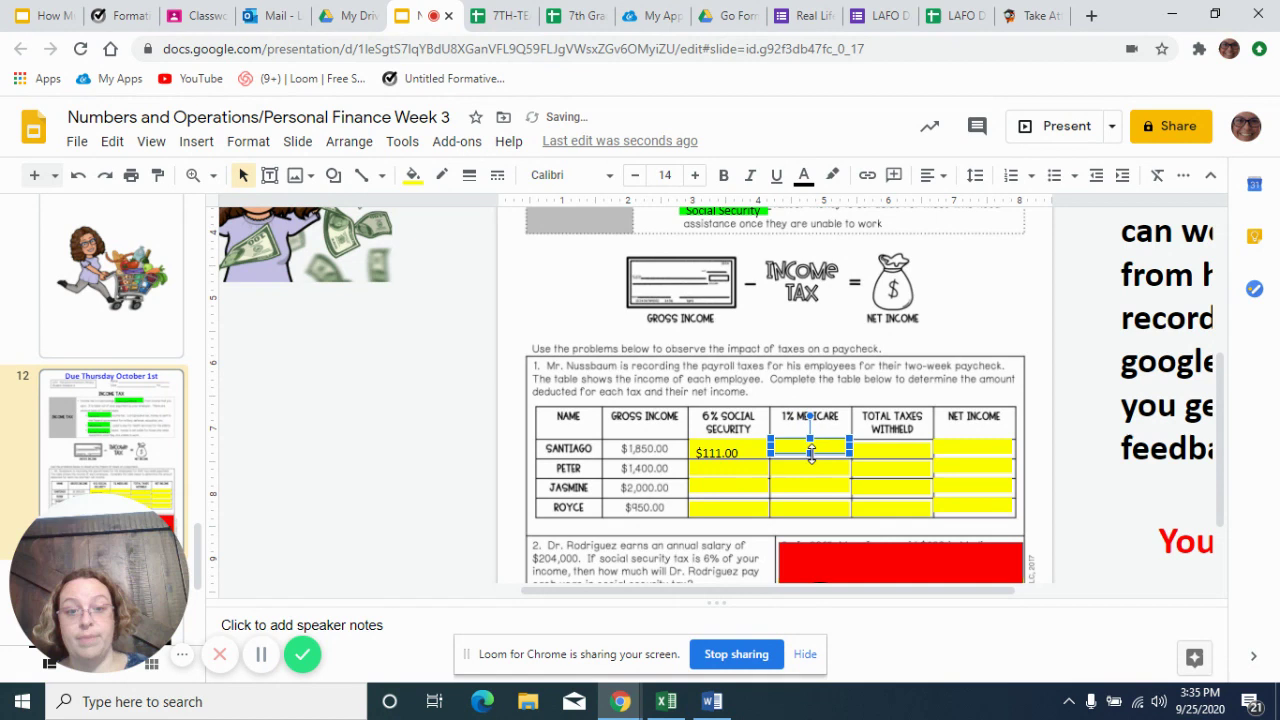
{"action": "left_click_drag", "start_coordinate": [811, 454], "coordinate": [815, 449]}
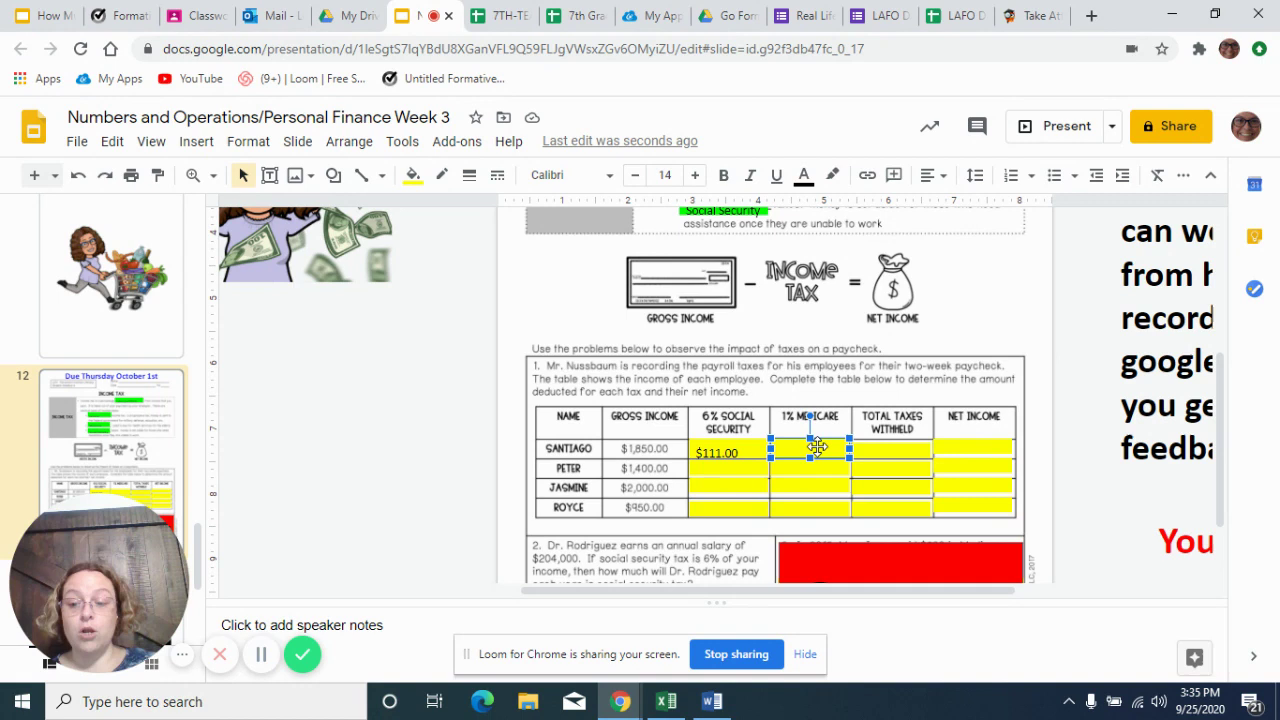
{"action": "type", "text": "$"}
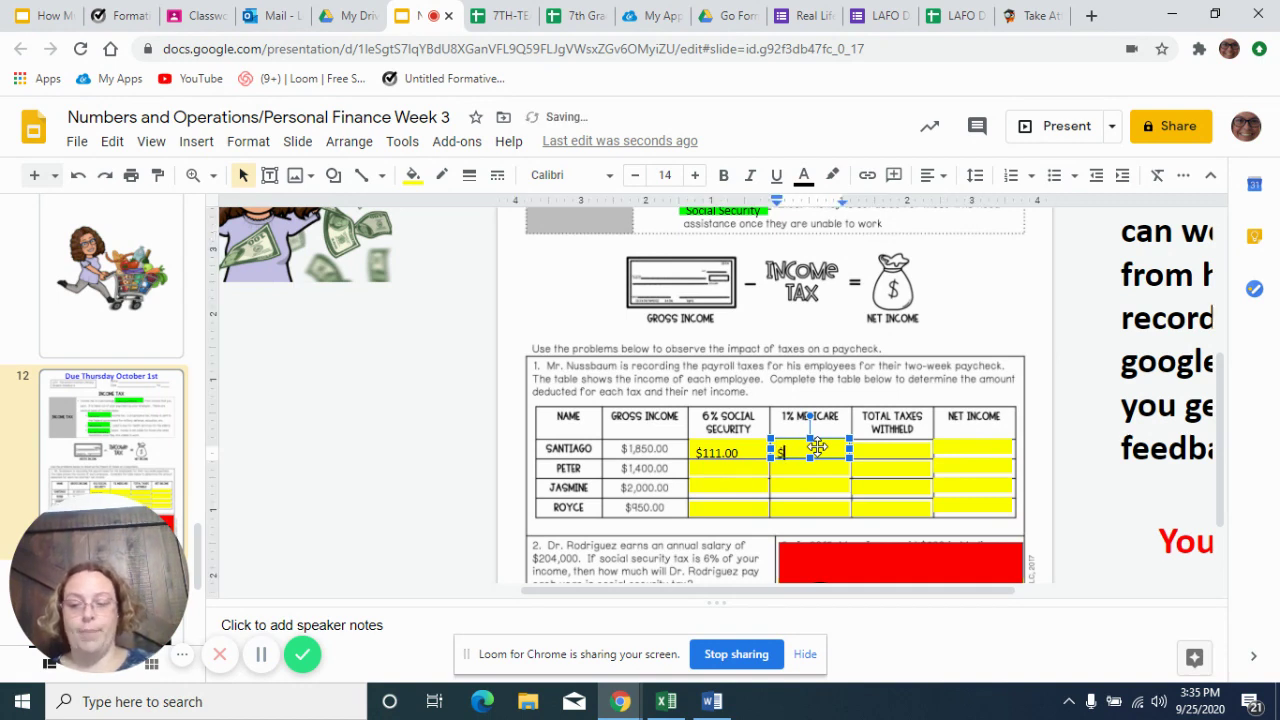
{"action": "type", "text": "18.50"}
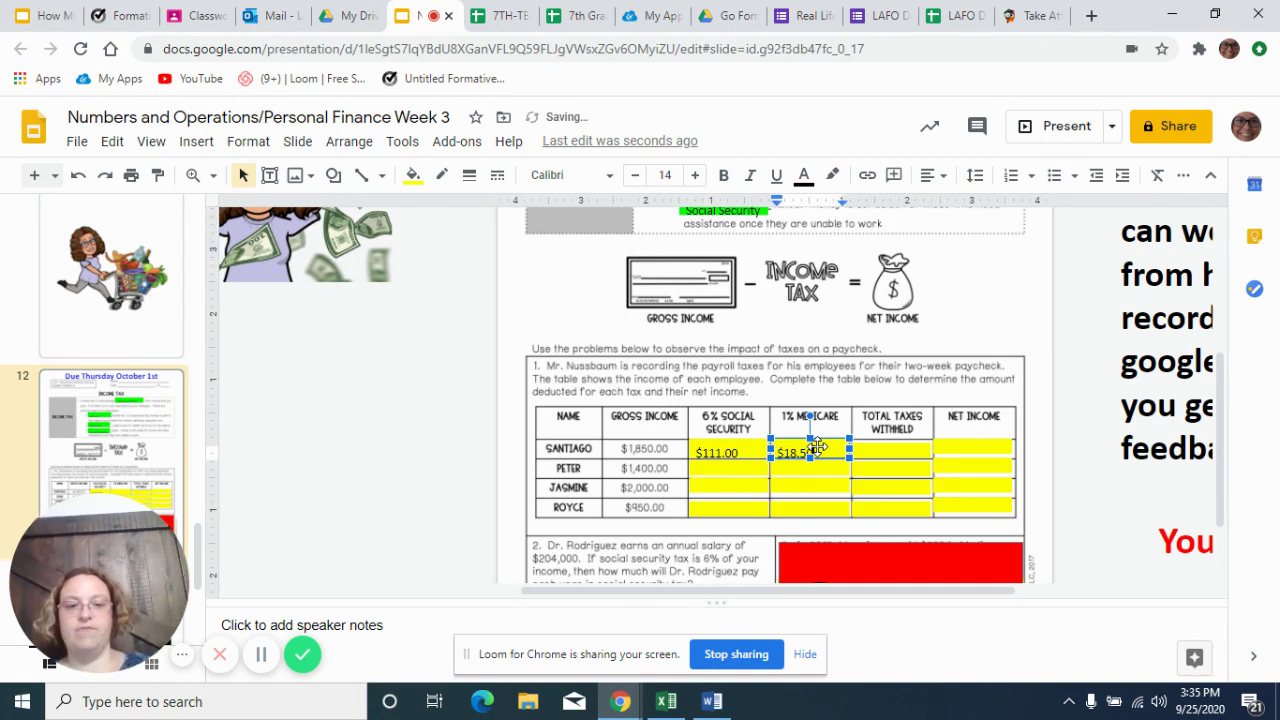
Step: Fit the Total Taxes Withheld box of the $1,850.00 row to its cell and fill it with $129.50
{"action": "left_click", "coordinate": [902, 450]}
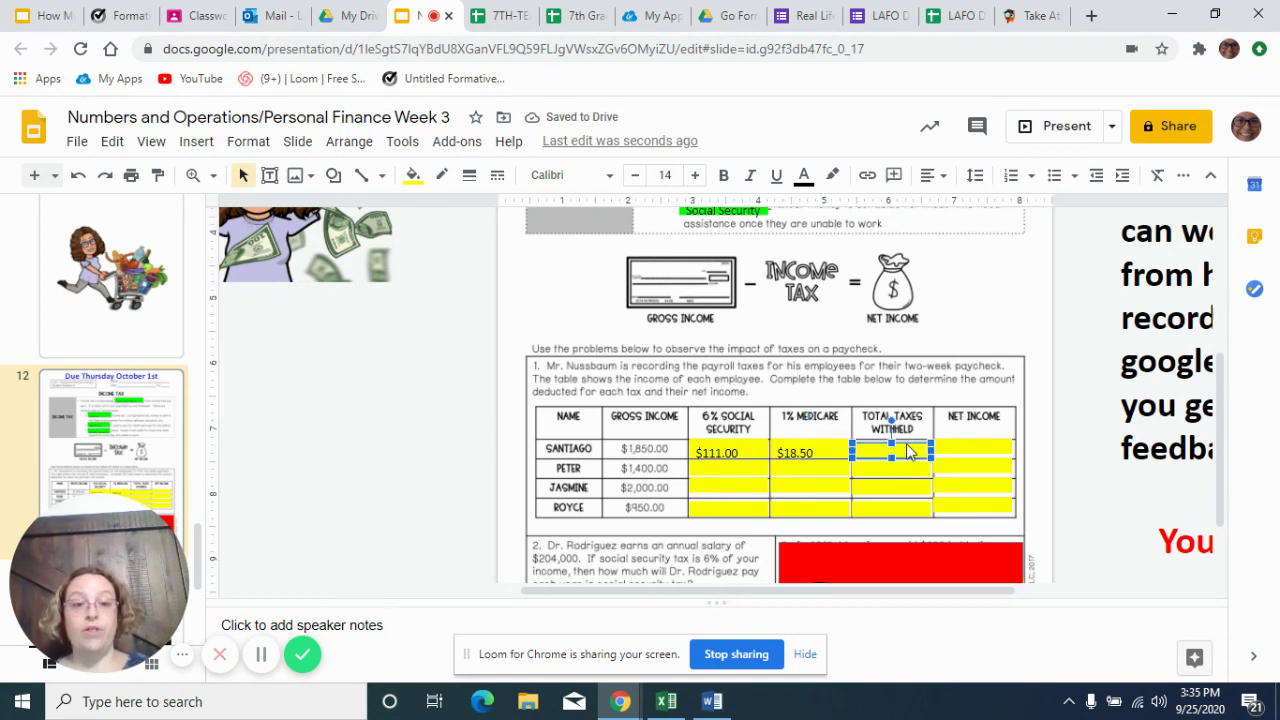
{"action": "left_click_drag", "start_coordinate": [910, 445], "coordinate": [893, 459]}
{"action": "left_click", "coordinate": [892, 458]}
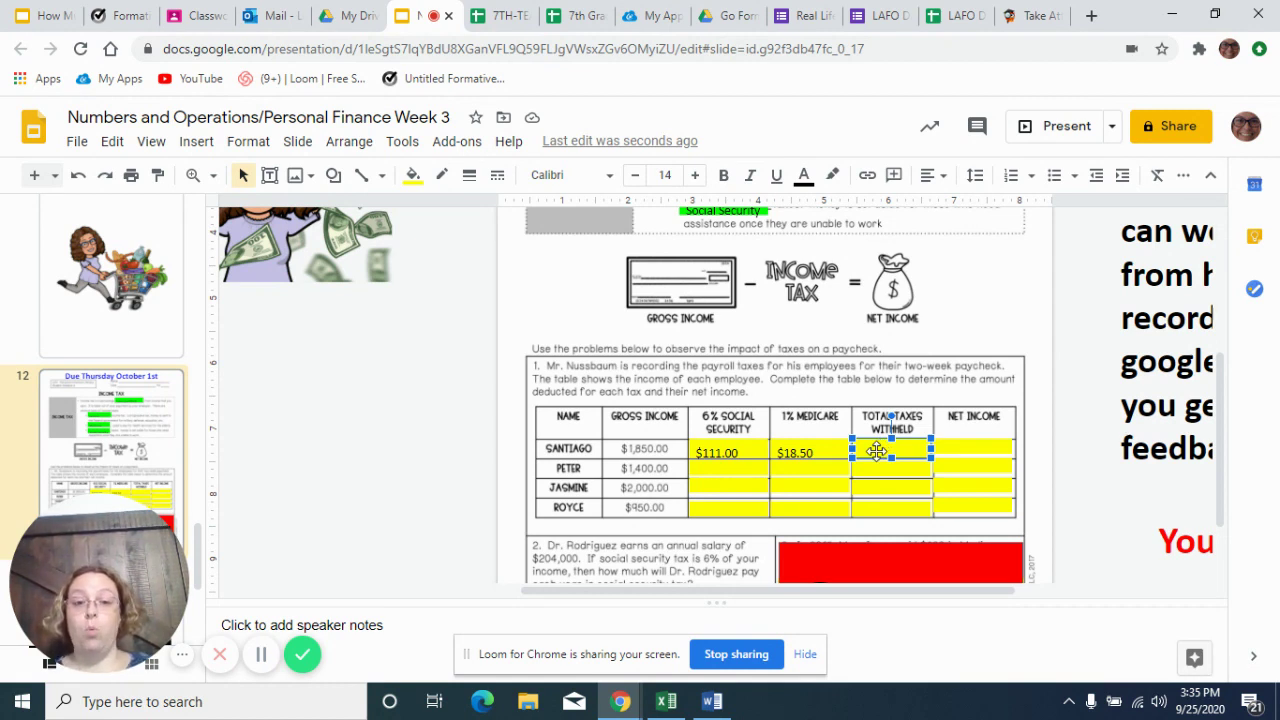
{"action": "type", "text": "$"}
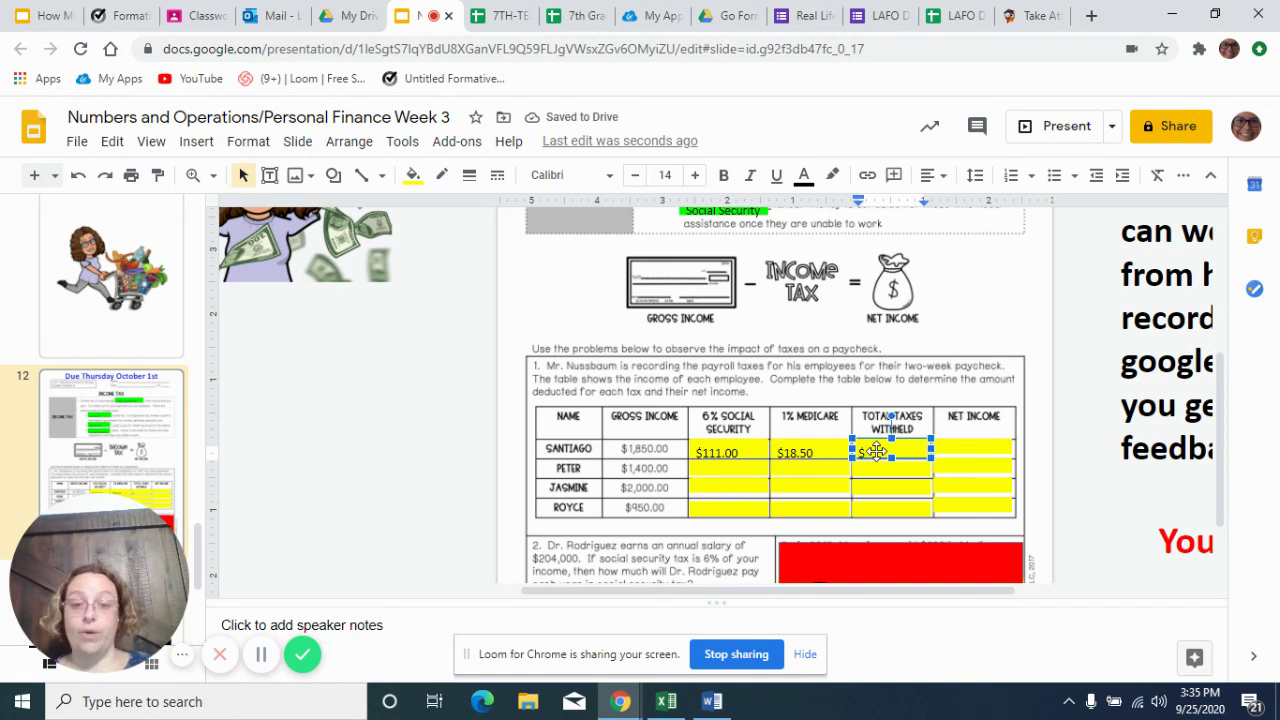
{"action": "type", "text": "1"}
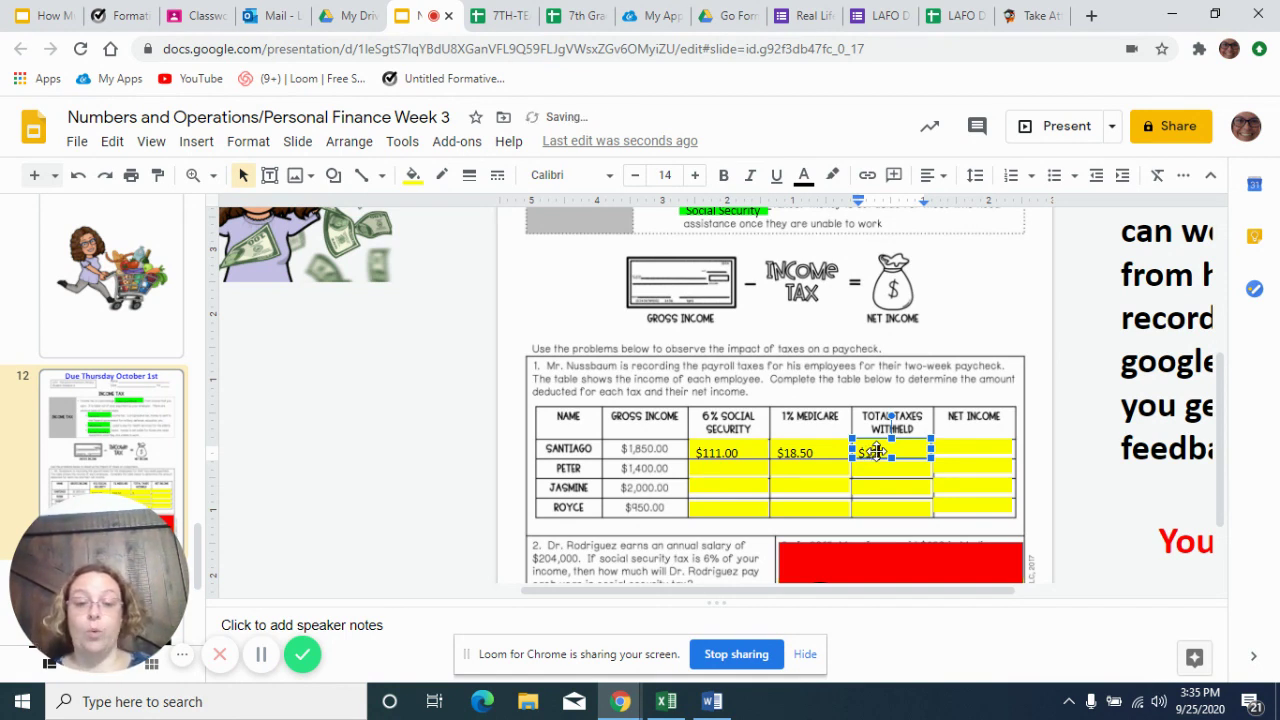
{"action": "type", "text": "29.50"}
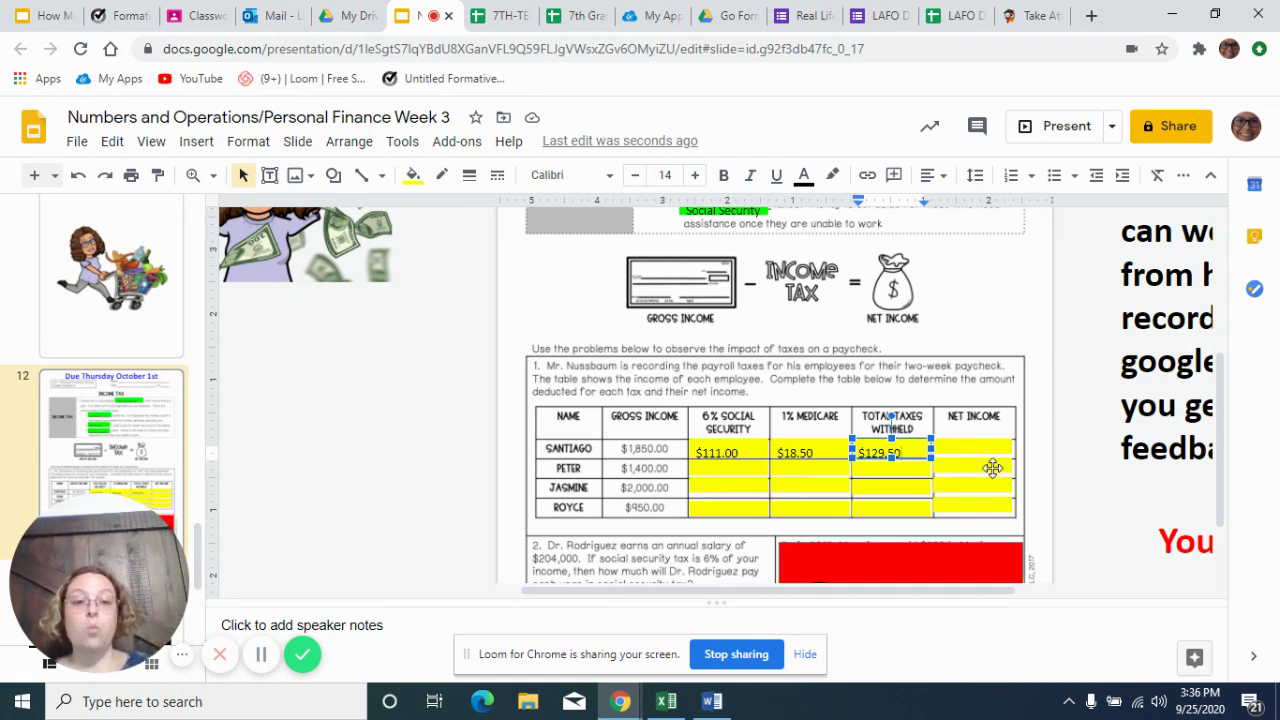
Step: Enlarge the Net Income box of the $1,850.00 row downward and fill it with $1720.50
{"action": "left_click", "coordinate": [988, 450]}
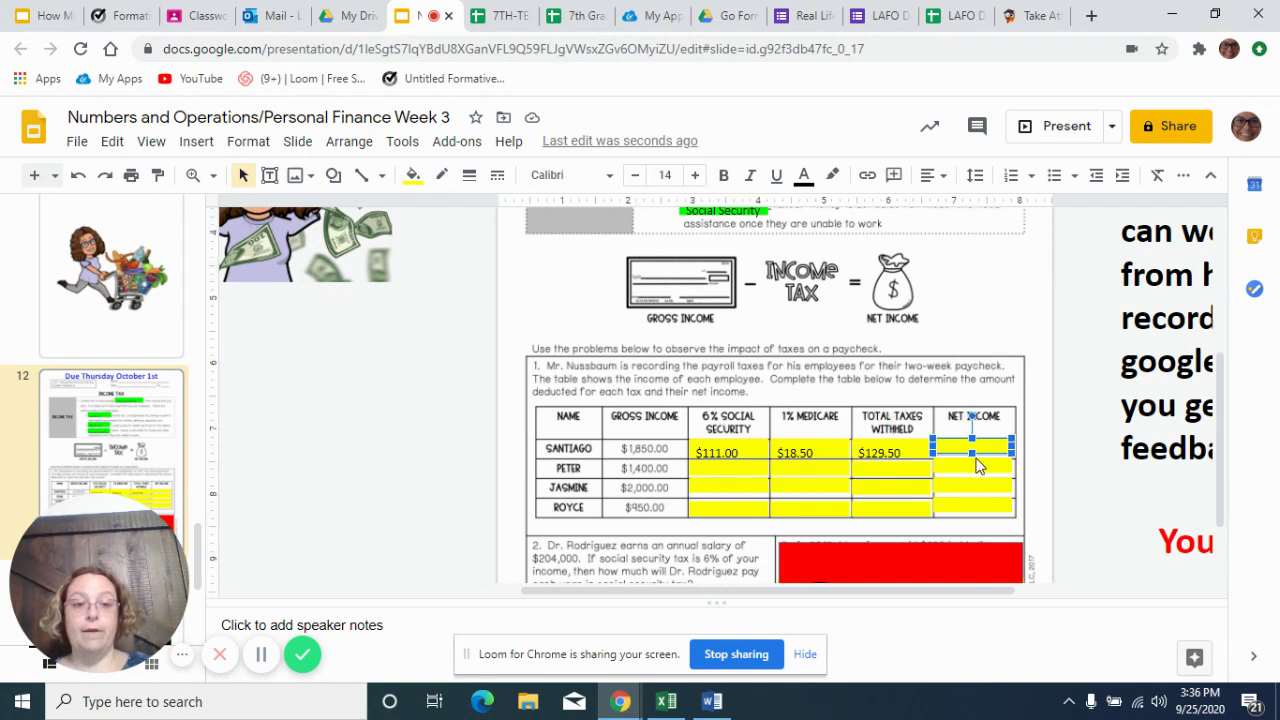
{"action": "left_click_drag", "start_coordinate": [972, 455], "coordinate": [972, 463]}
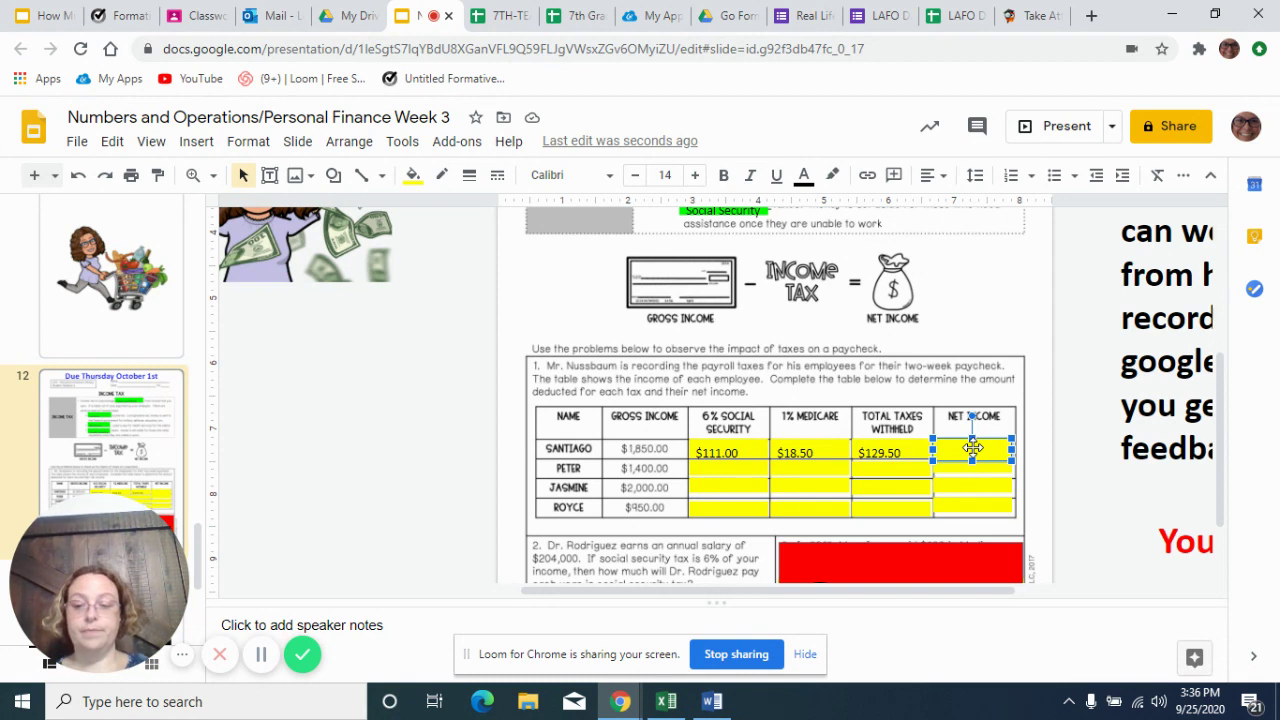
{"action": "left_click", "coordinate": [973, 447]}
{"action": "type", "text": "$17"}
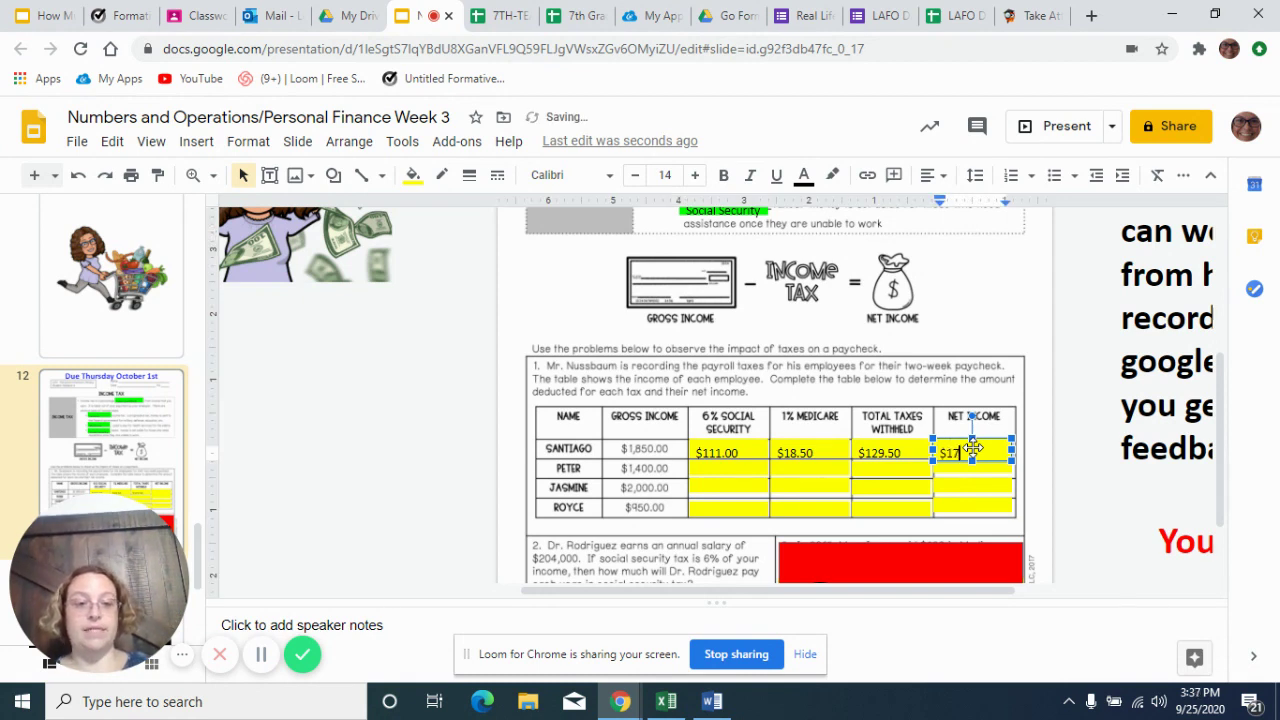
{"action": "type", "text": "2"}
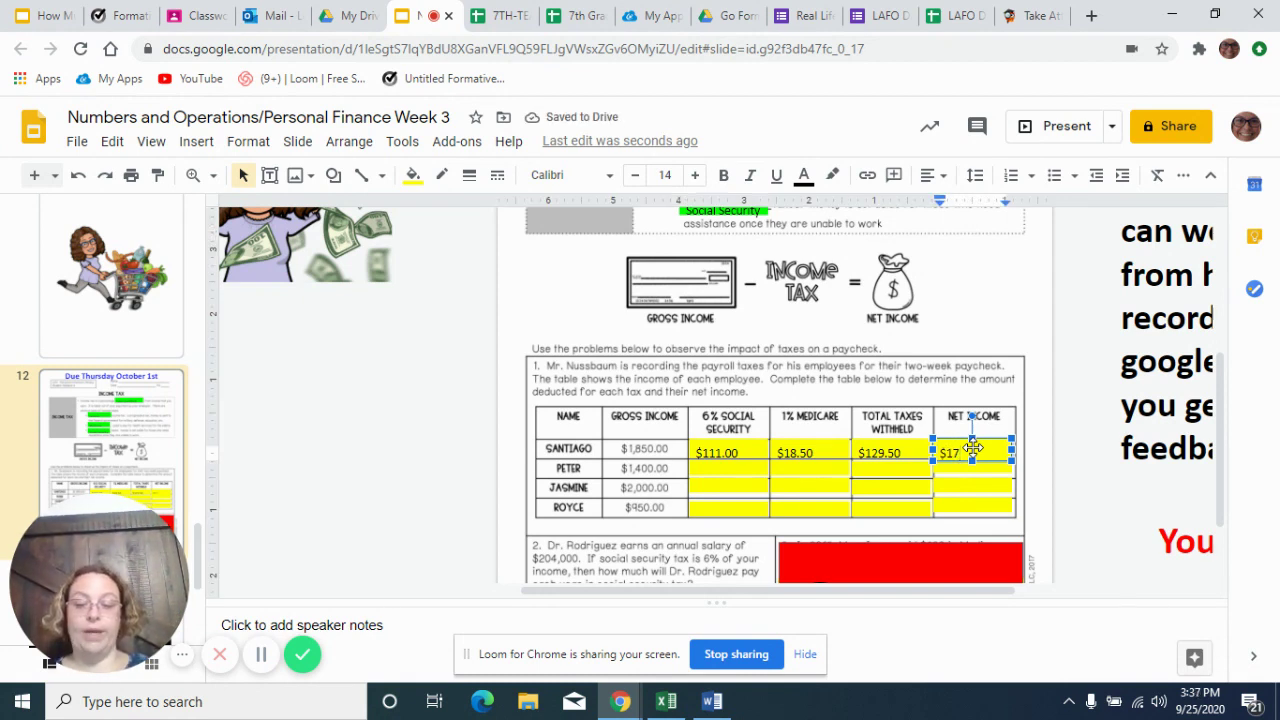
{"action": "type", "text": "0.50"}
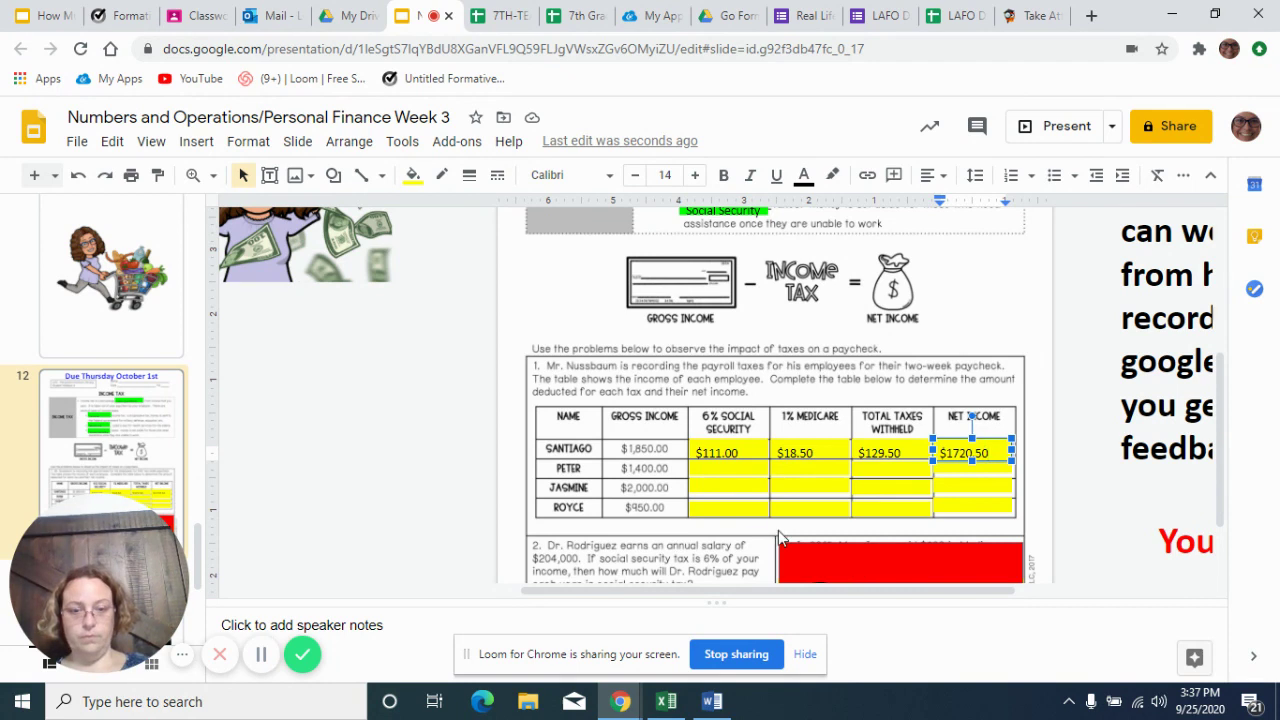
Step: Fill the 6% Social Security box of the $1,400.00 row with $84.00 and adjust the column's yellow boxes to fit their cells
{"action": "left_click", "coordinate": [733, 491]}
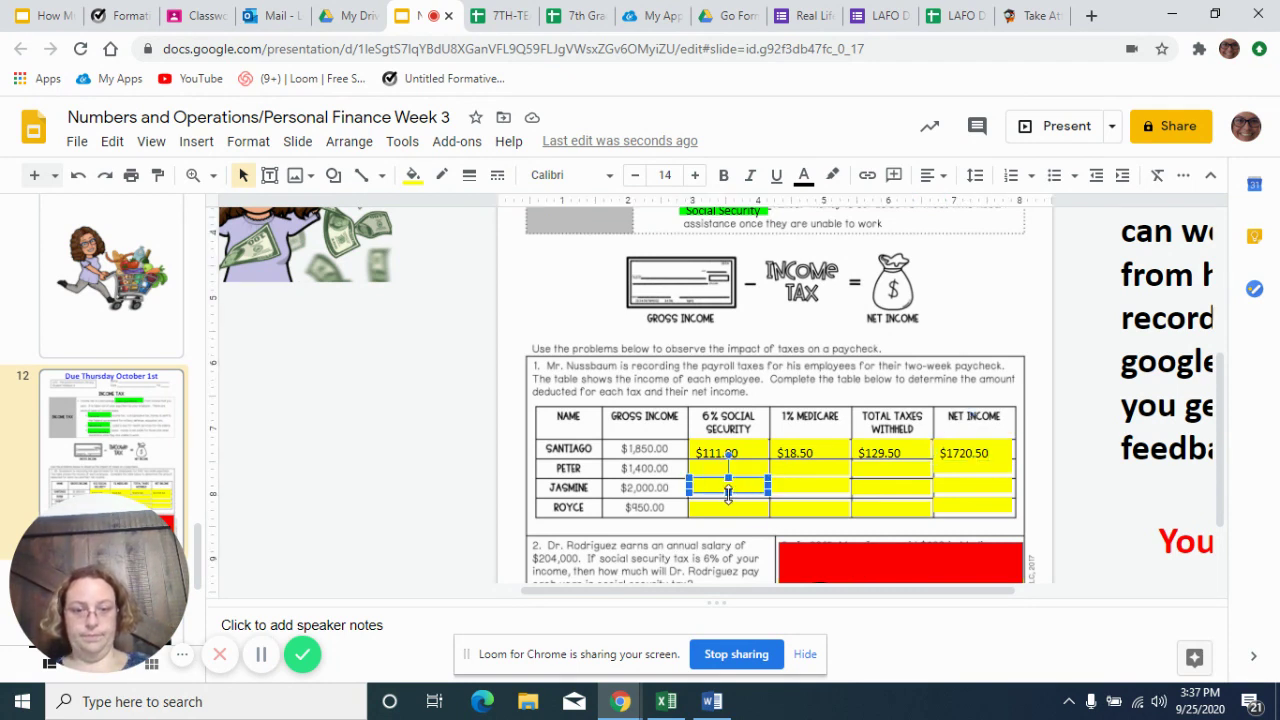
{"action": "left_click_drag", "start_coordinate": [728, 497], "coordinate": [740, 467]}
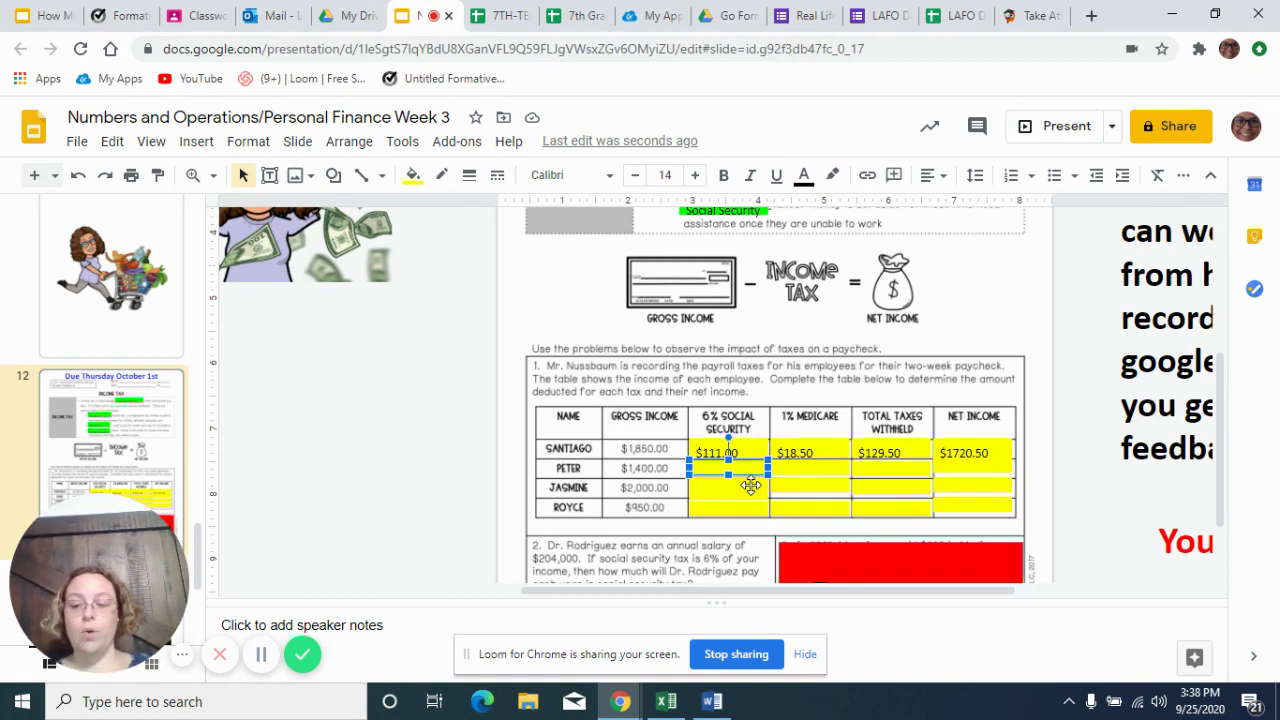
{"action": "type", "text": "$84"}
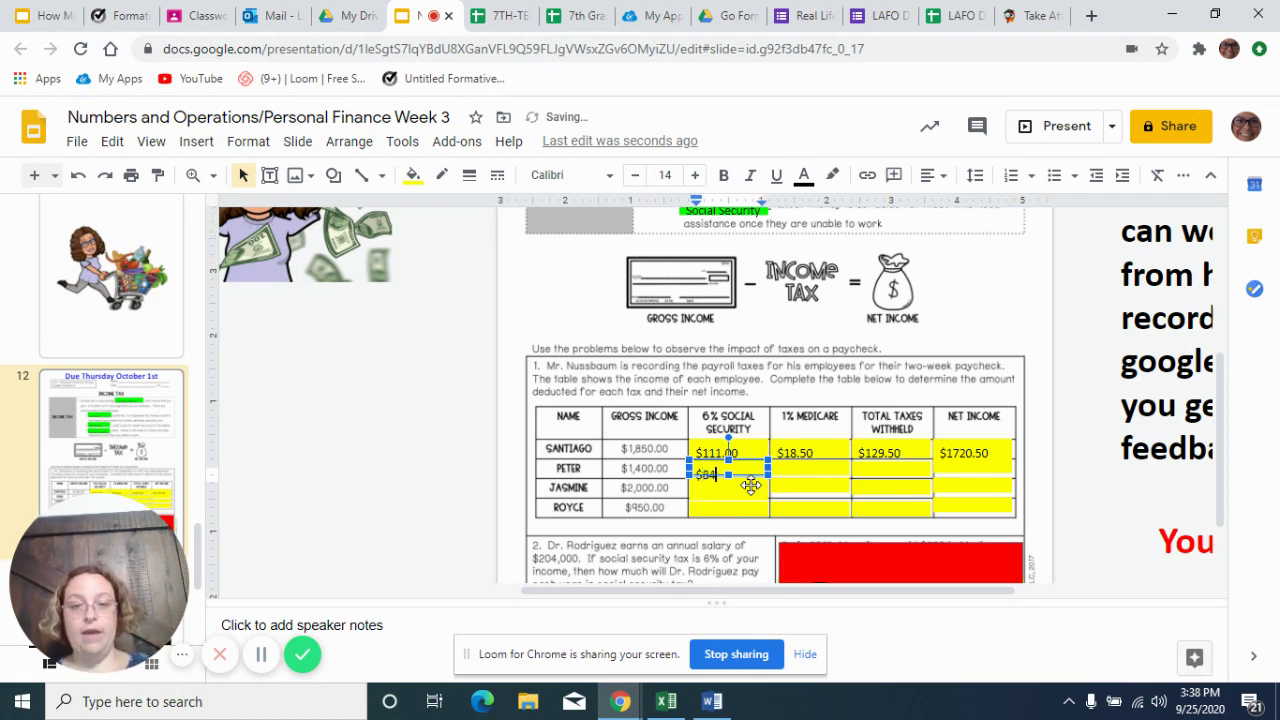
{"action": "type", "text": ".0"}
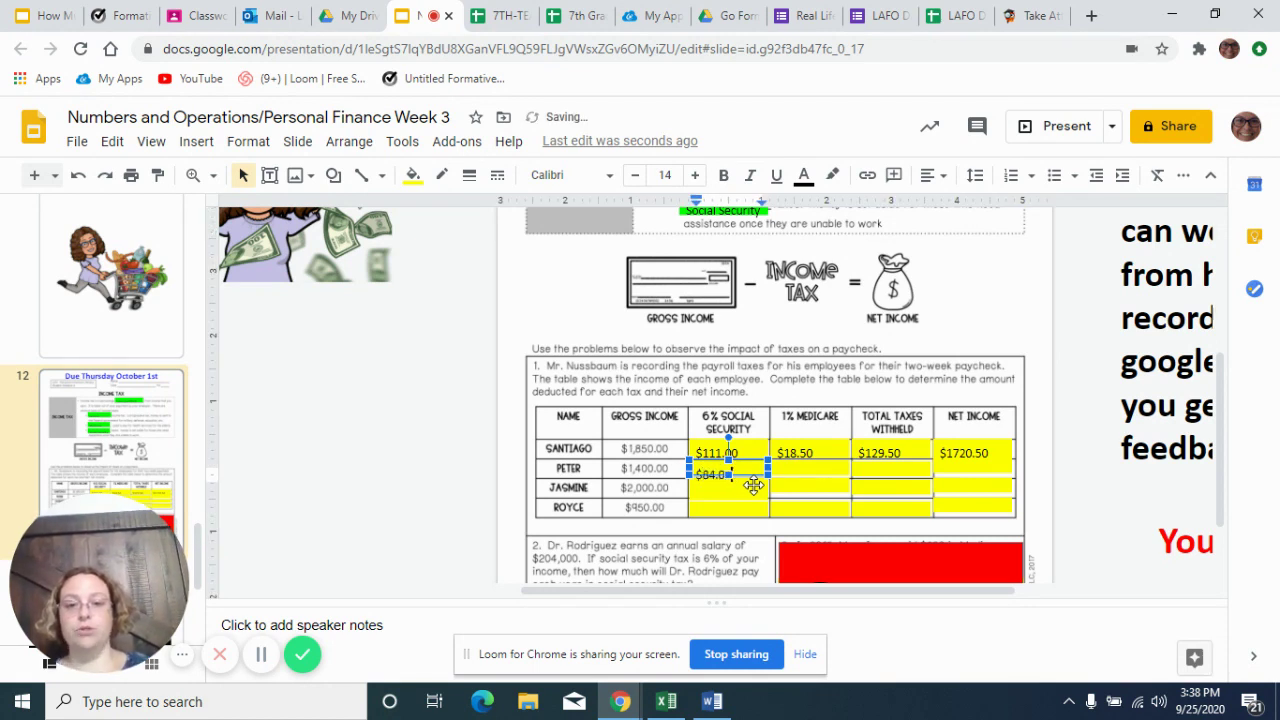
{"action": "key", "text": "Escape"}
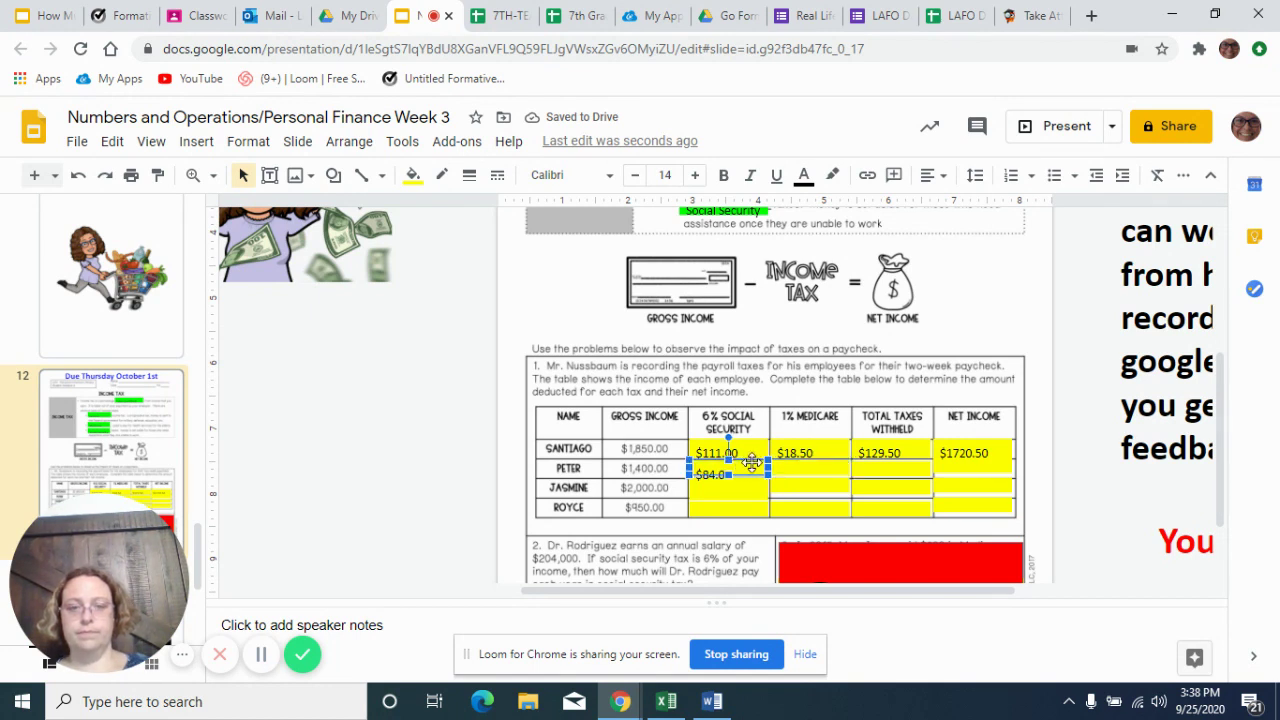
{"action": "left_click_drag", "start_coordinate": [752, 462], "coordinate": [733, 481]}
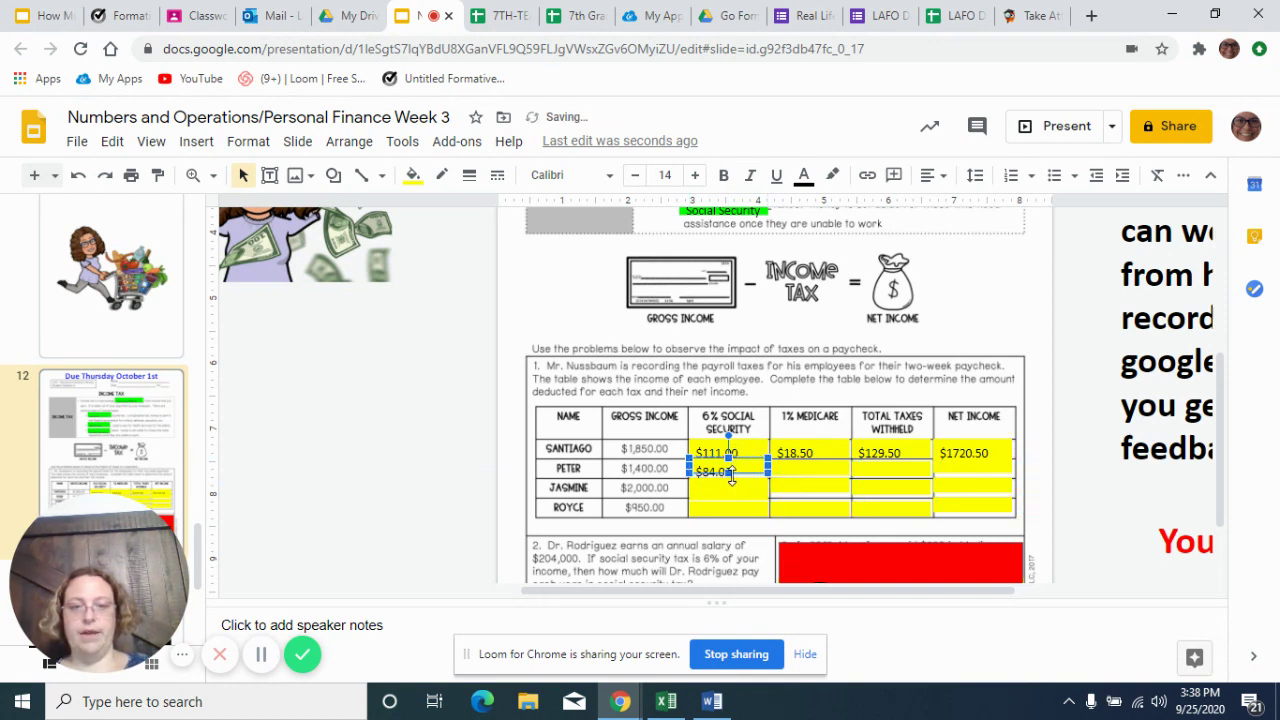
{"action": "left_click_drag", "start_coordinate": [728, 478], "coordinate": [728, 482]}
Step: Fill the 1% Medicare box of the $1,400.00 row with $14.00 and adjust the box to fit its cell
{"action": "left_click", "coordinate": [817, 472]}
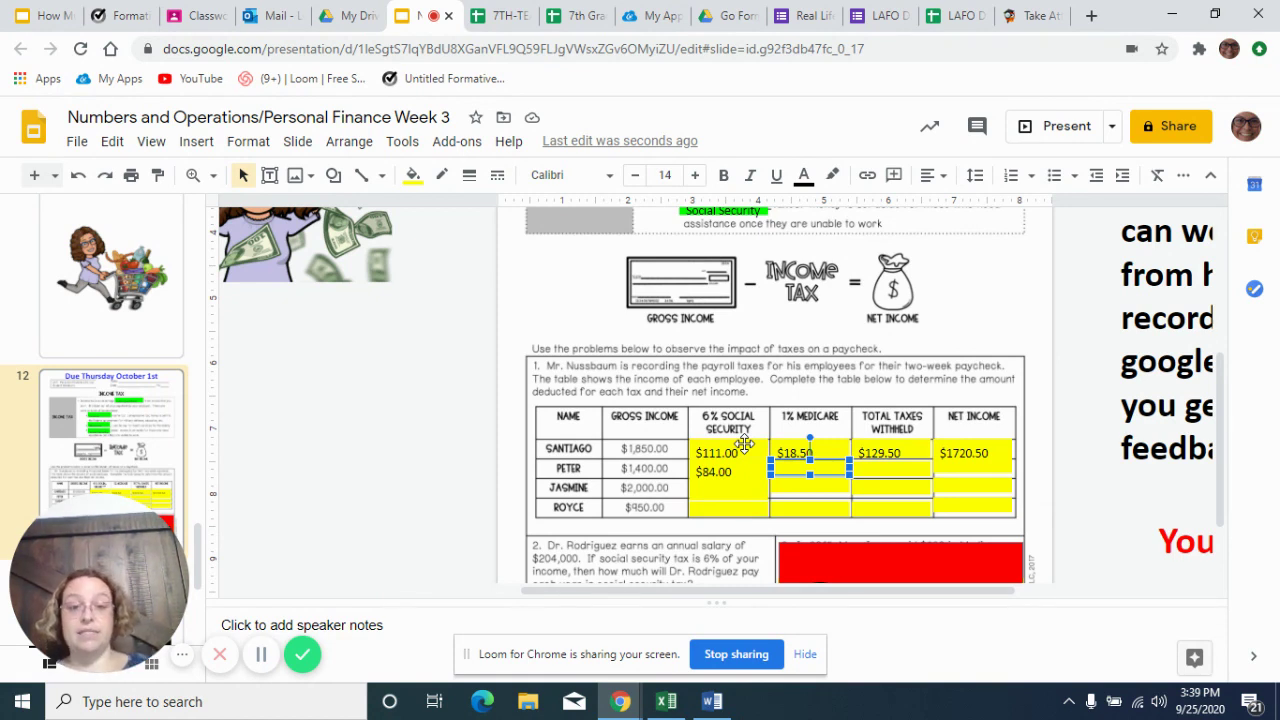
{"action": "left_click", "coordinate": [816, 465]}
{"action": "type", "text": "$14.0"}
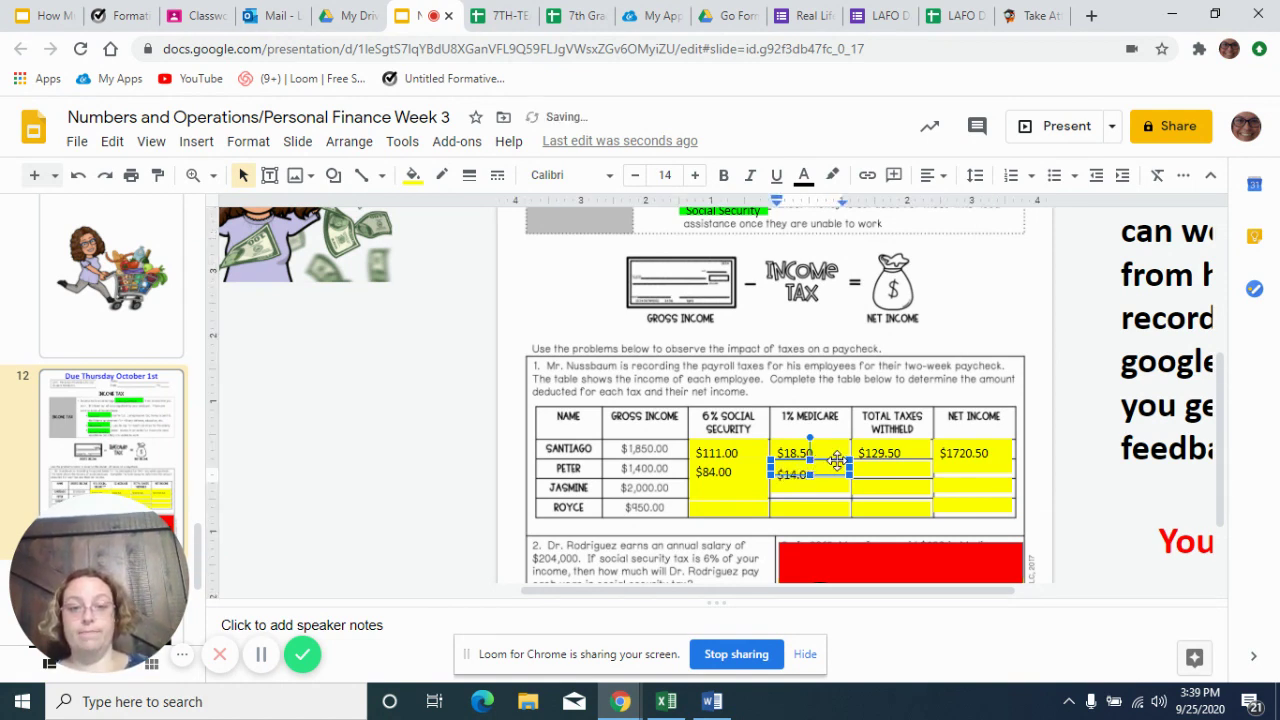
{"action": "key", "text": "Escape"}
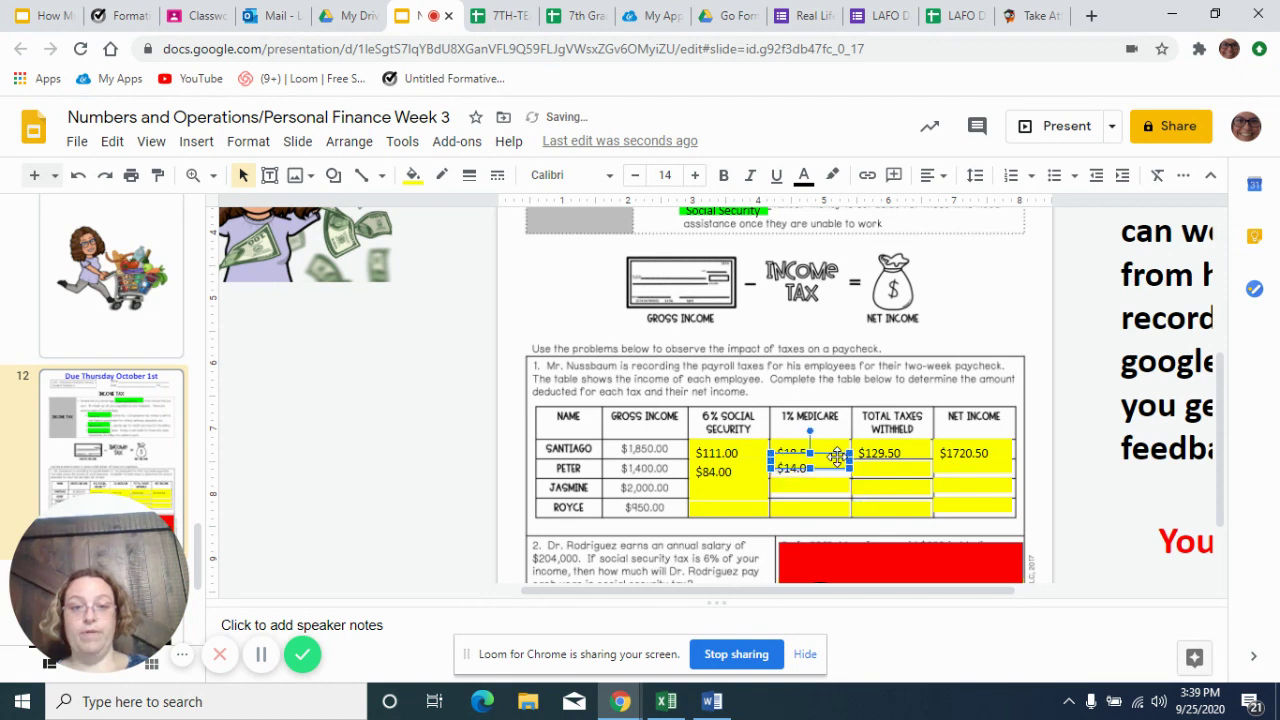
{"action": "key", "text": "Up"}
{"action": "key", "text": "Up"}
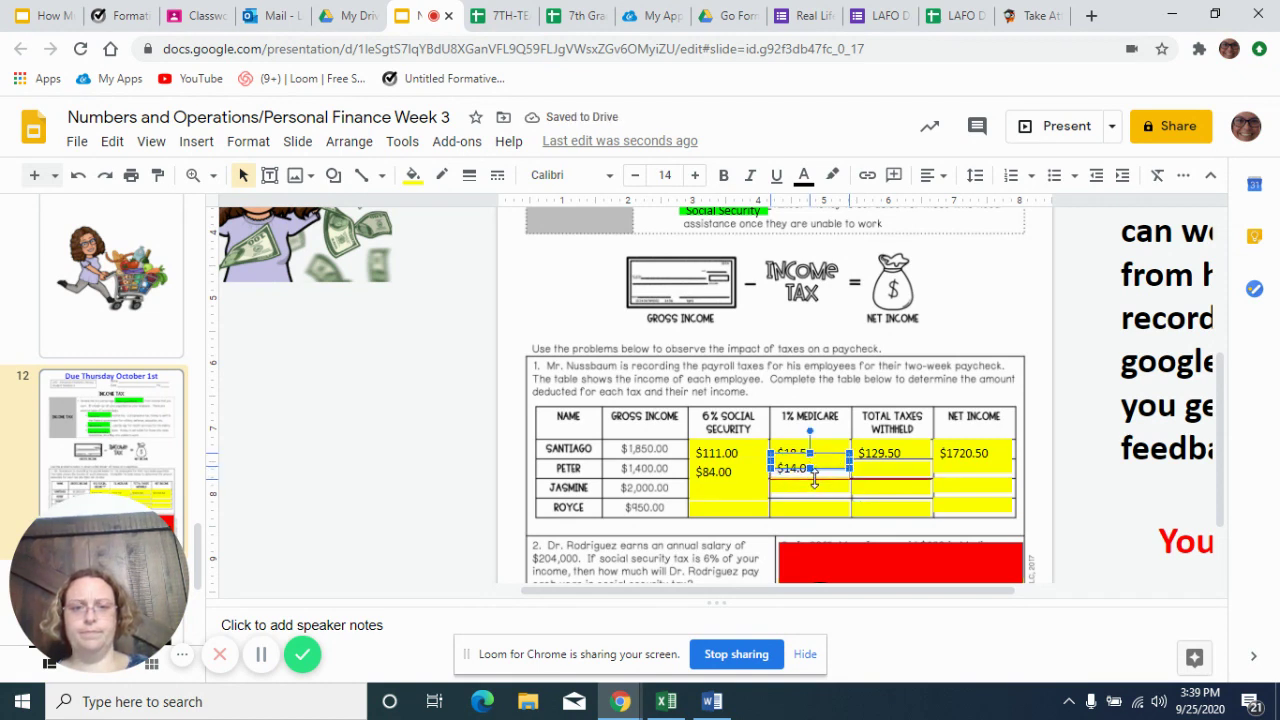
{"action": "left_click", "coordinate": [810, 468]}
{"action": "type", "text": "0"}
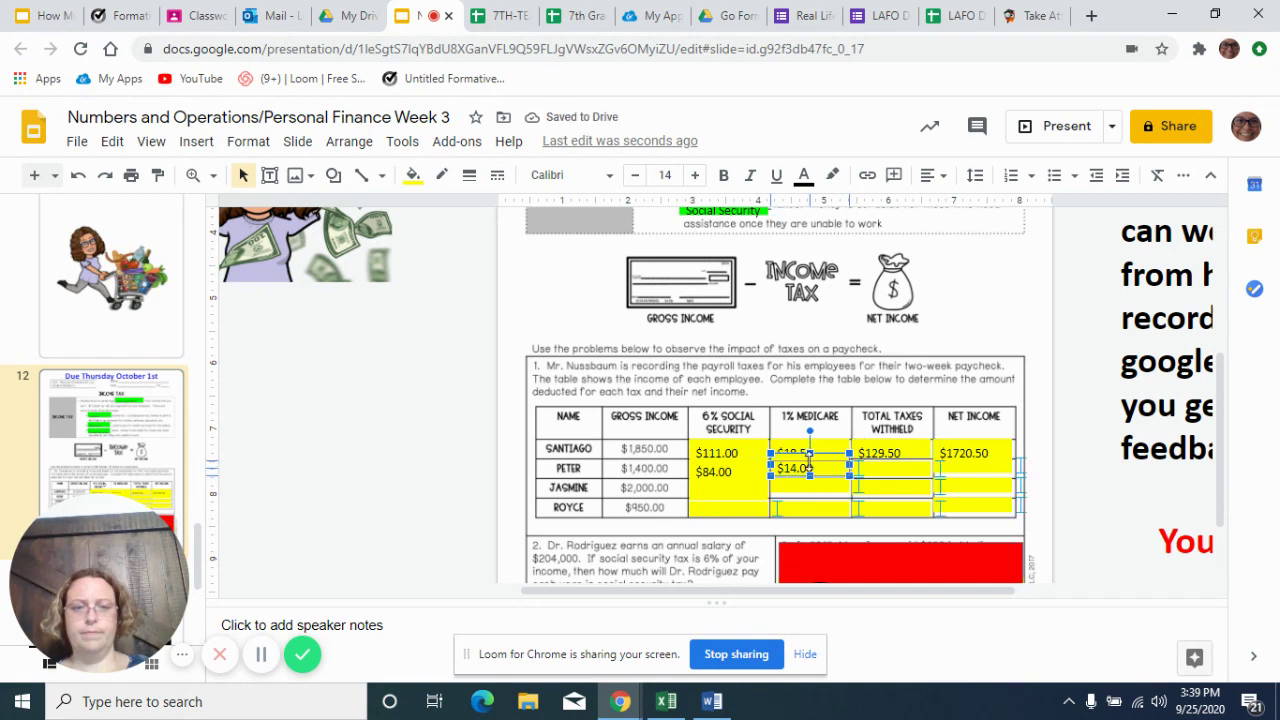
{"action": "mouse_move", "coordinate": [810, 453]}
{"action": "left_mouse_down"}
{"action": "mouse_move", "coordinate": [827, 454]}
{"action": "mouse_move", "coordinate": [810, 476]}
{"action": "mouse_move", "coordinate": [811, 462]}
{"action": "left_mouse_up"}
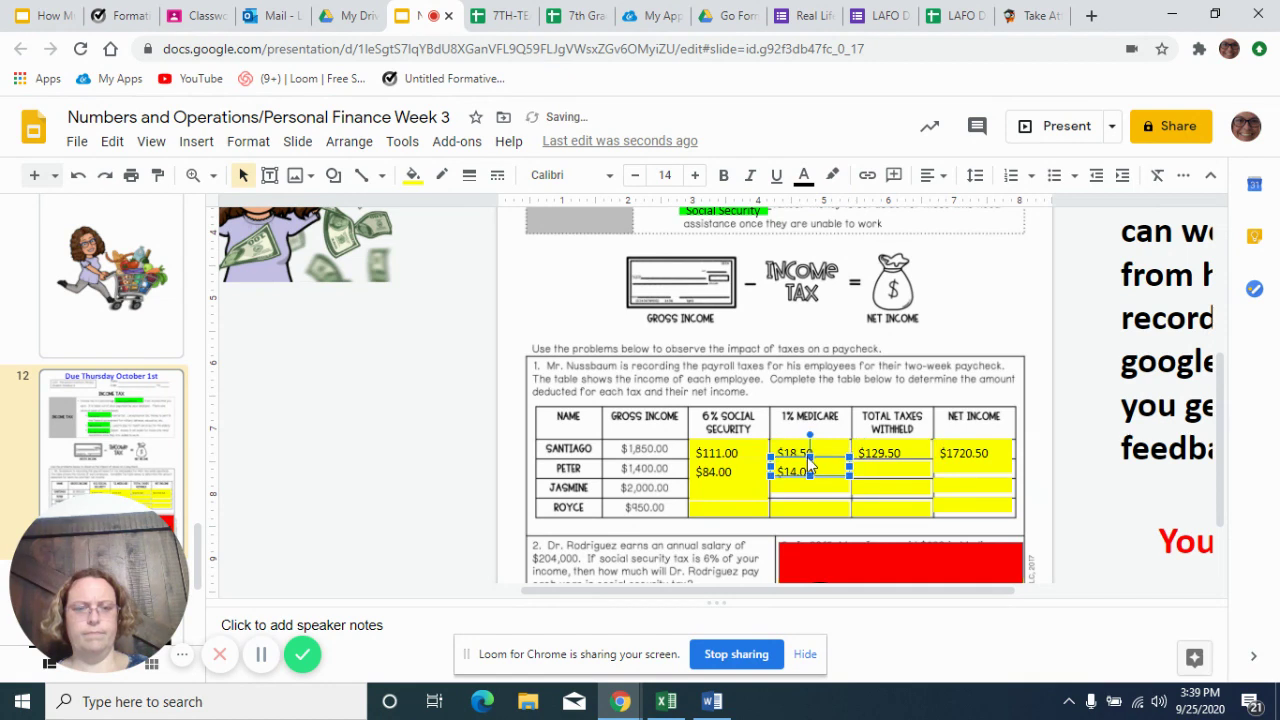
Step: Fill the Total Taxes Withheld box of the $1,400.00 row with $98.00 and move the box up slightly into its cell
{"action": "left_click", "coordinate": [884, 469]}
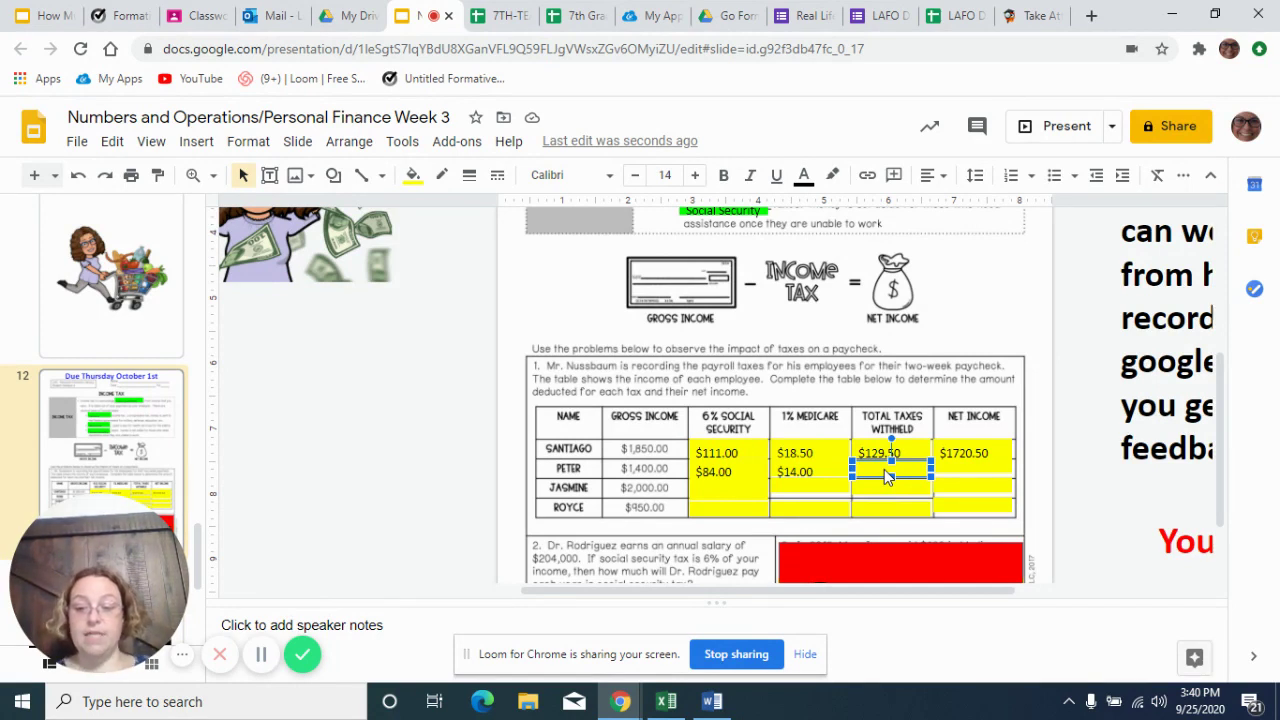
{"action": "left_click", "coordinate": [884, 469]}
{"action": "type", "text": "$98"}
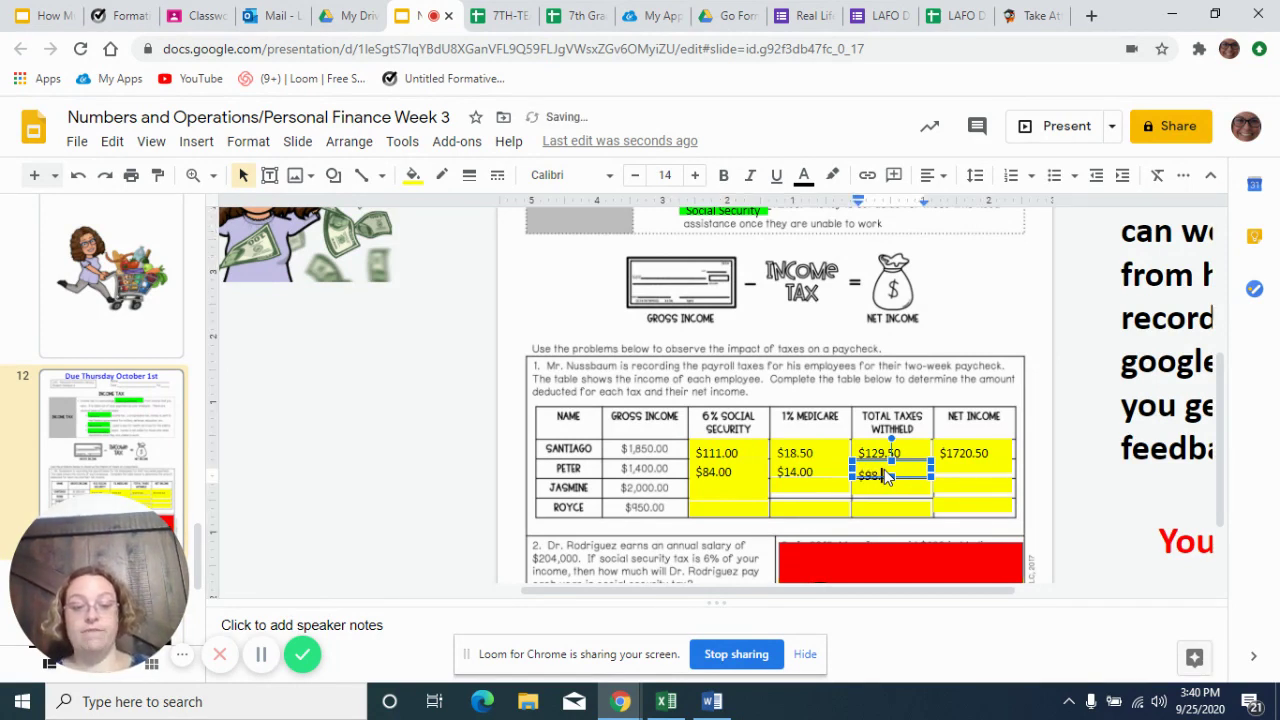
{"action": "type", "text": ".00"}
{"action": "left_click", "coordinate": [957, 468]}
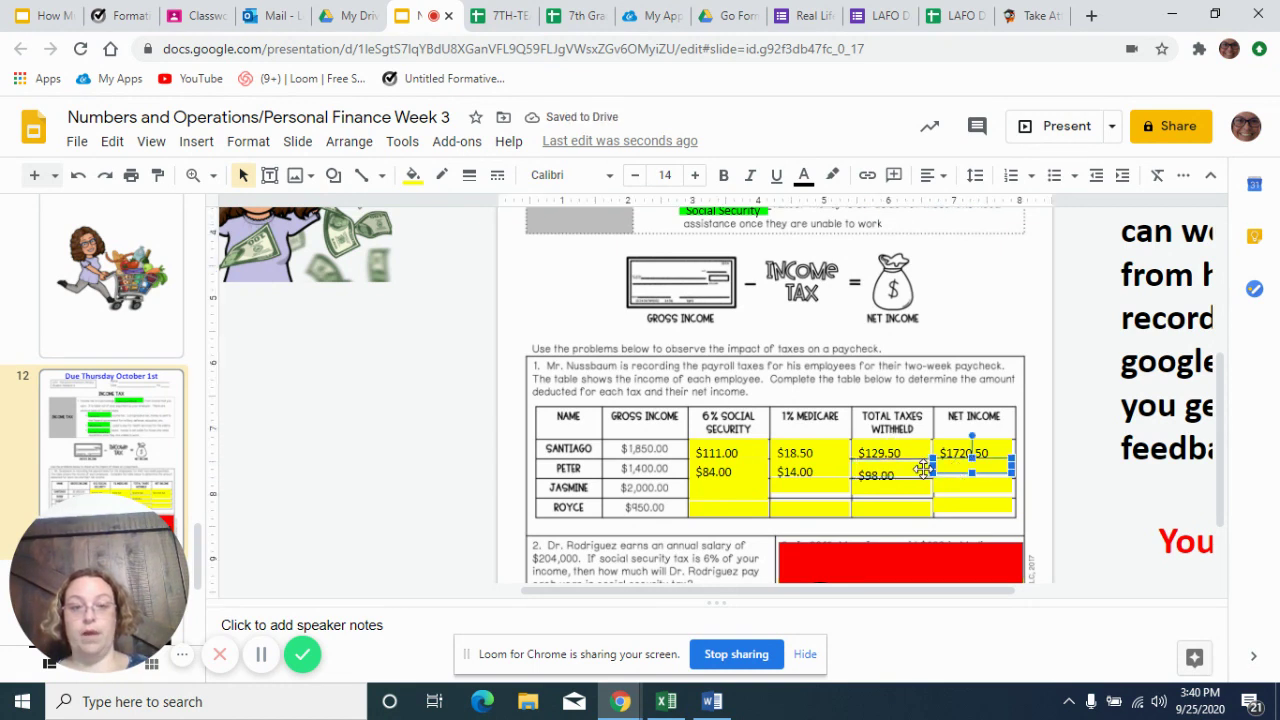
{"action": "left_click", "coordinate": [924, 468]}
{"action": "left_click", "coordinate": [924, 468]}
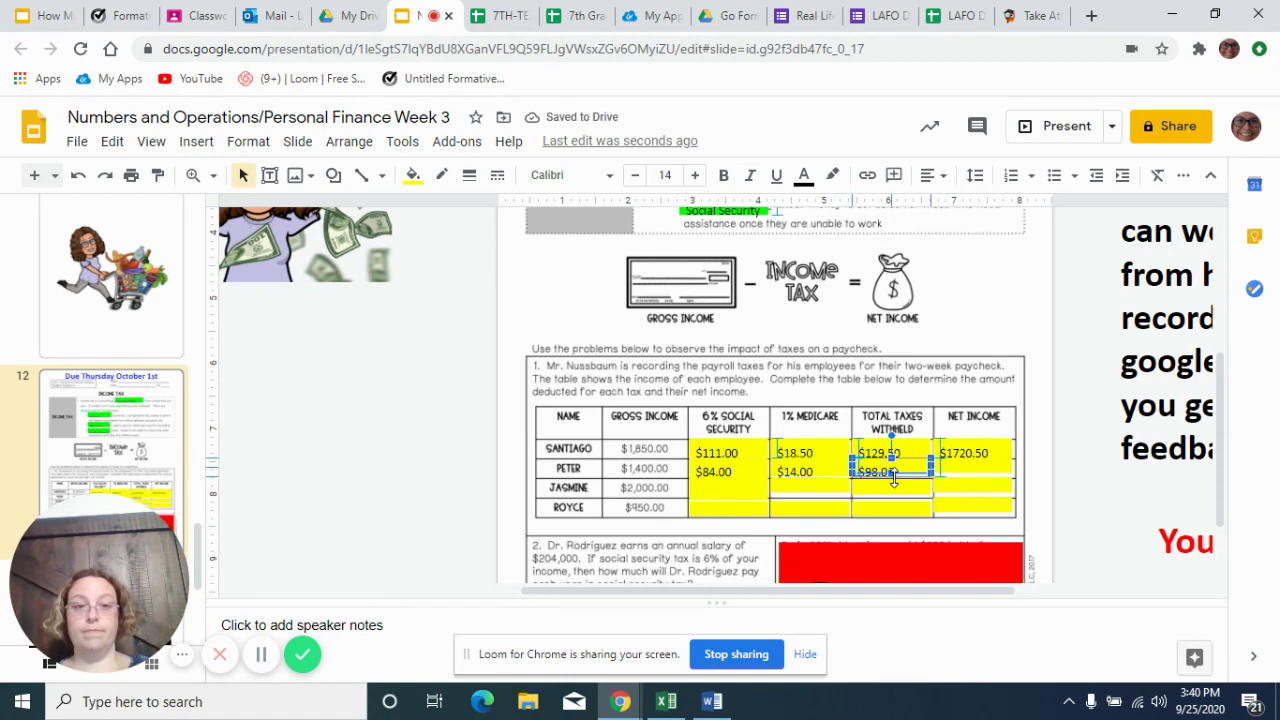
Step: Enlarge the Net Income box of the $1,400.00 row downward and fill it with $1302.00
{"action": "left_click", "coordinate": [938, 467]}
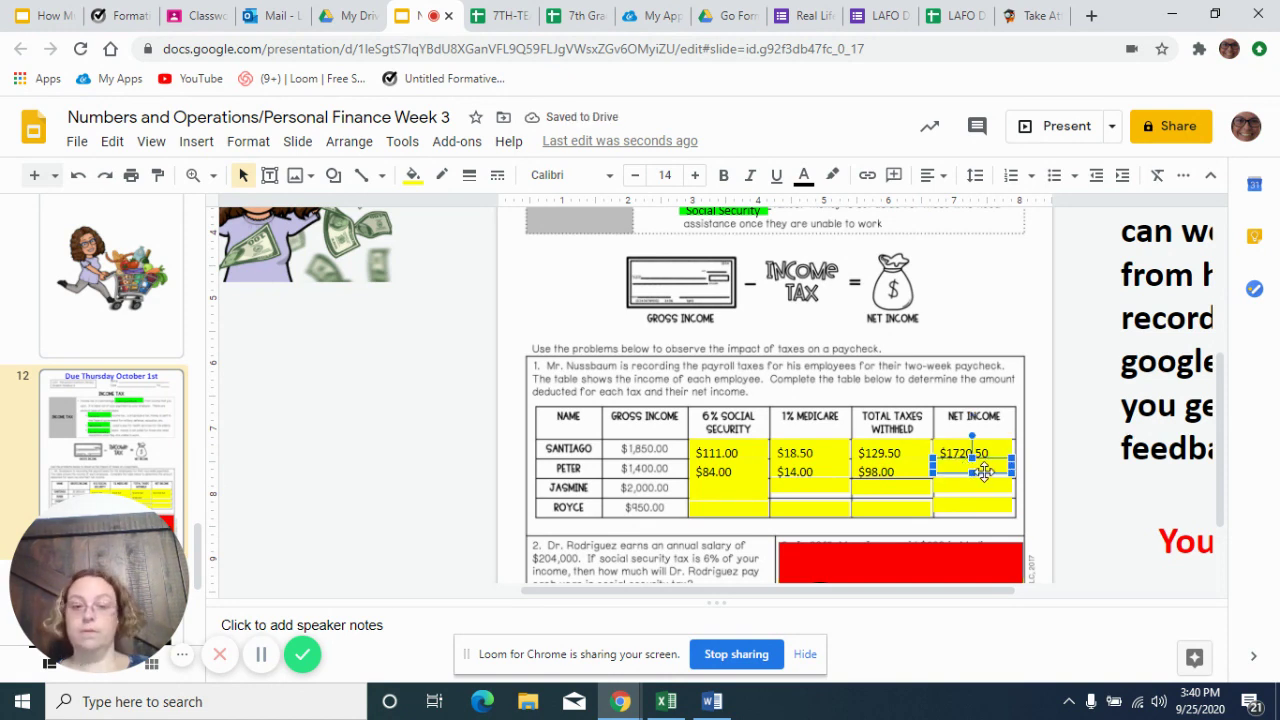
{"action": "left_click_drag", "start_coordinate": [973, 468], "coordinate": [973, 479]}
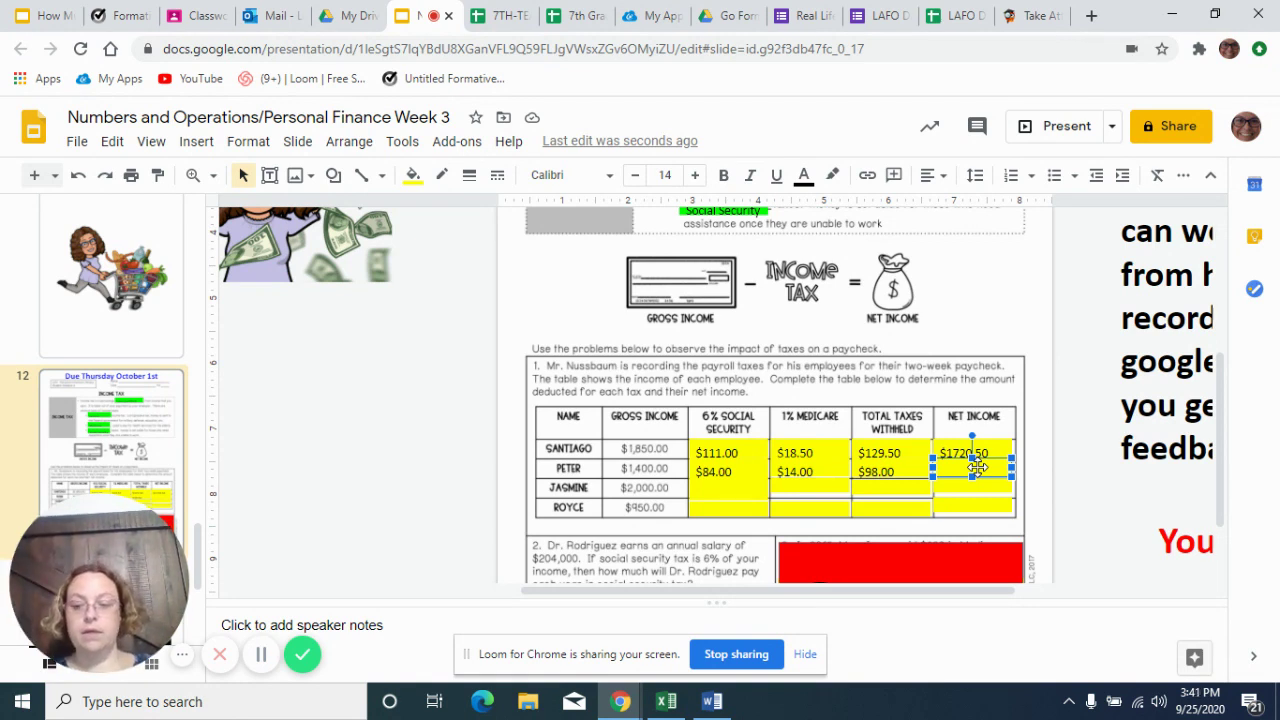
{"action": "type", "text": "$"}
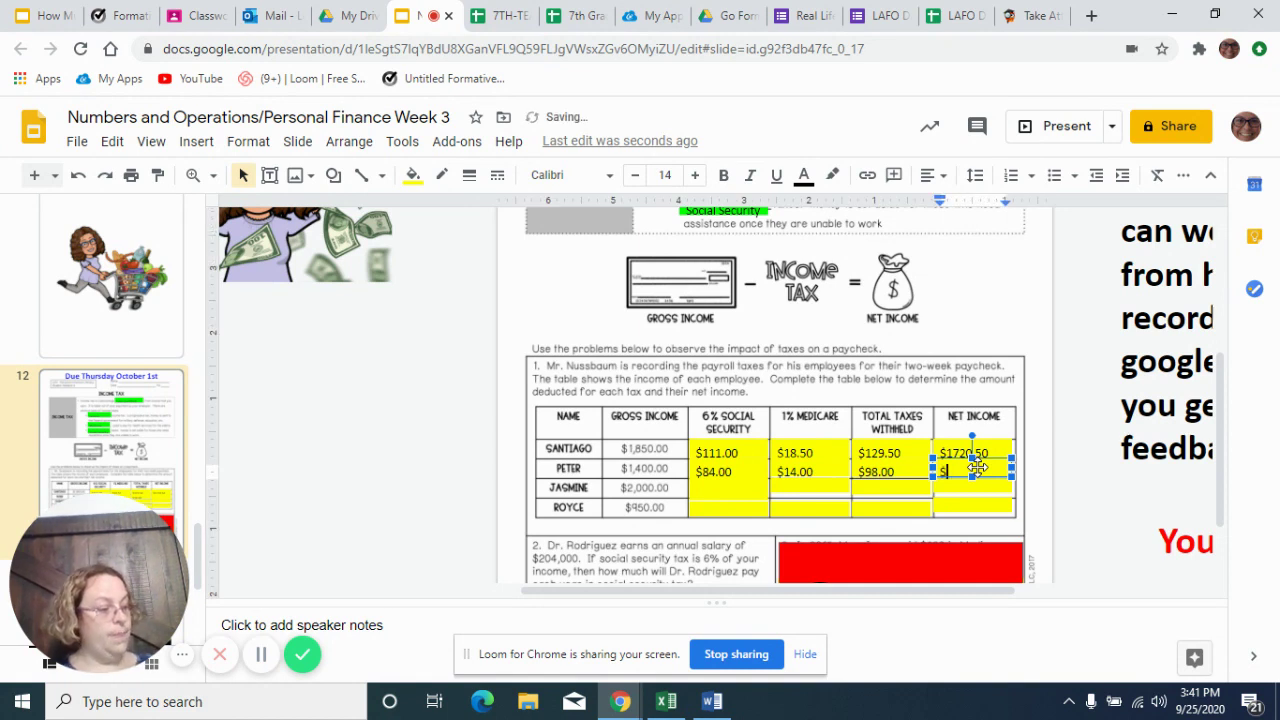
{"action": "type", "text": "1"}
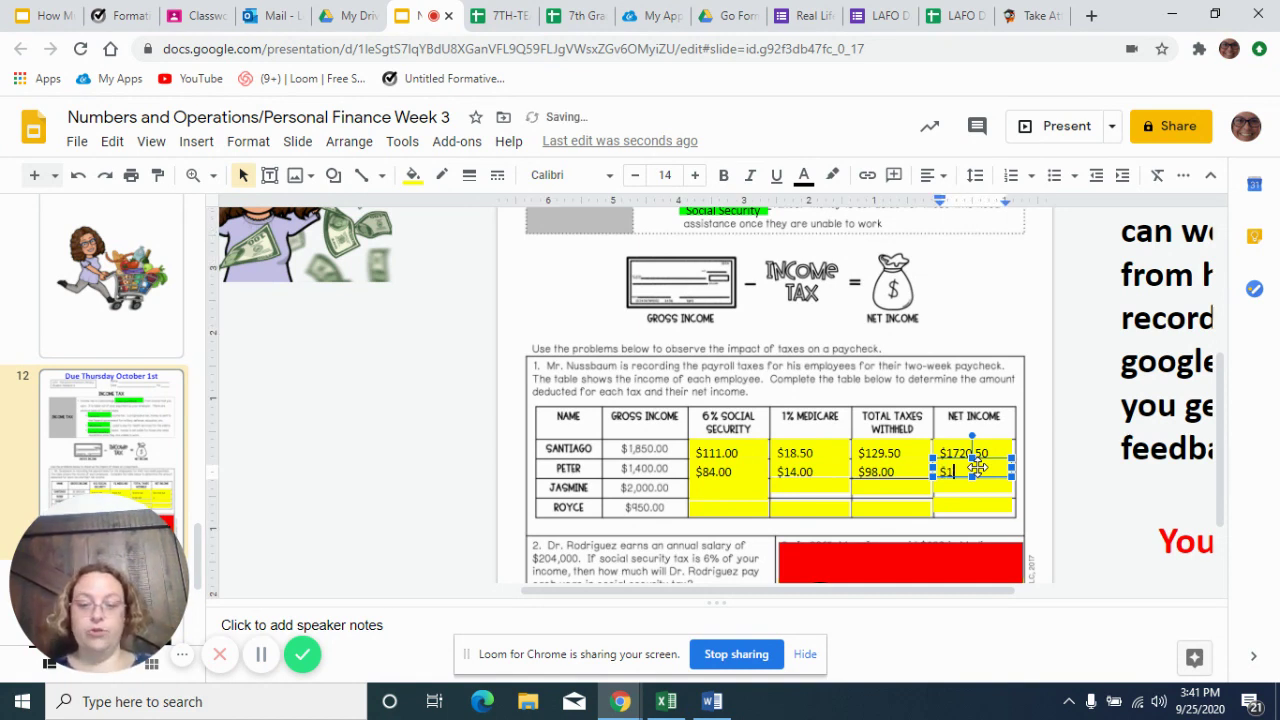
{"action": "type", "text": "302"}
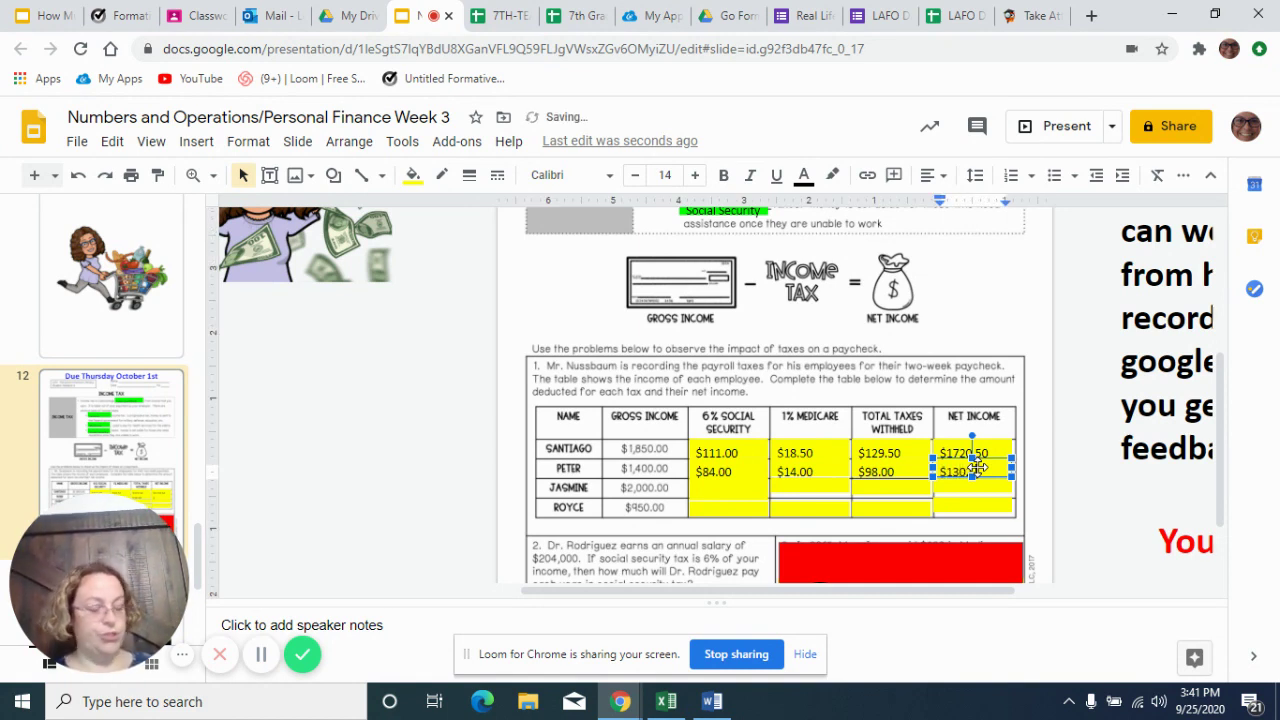
{"action": "type", "text": ".00"}
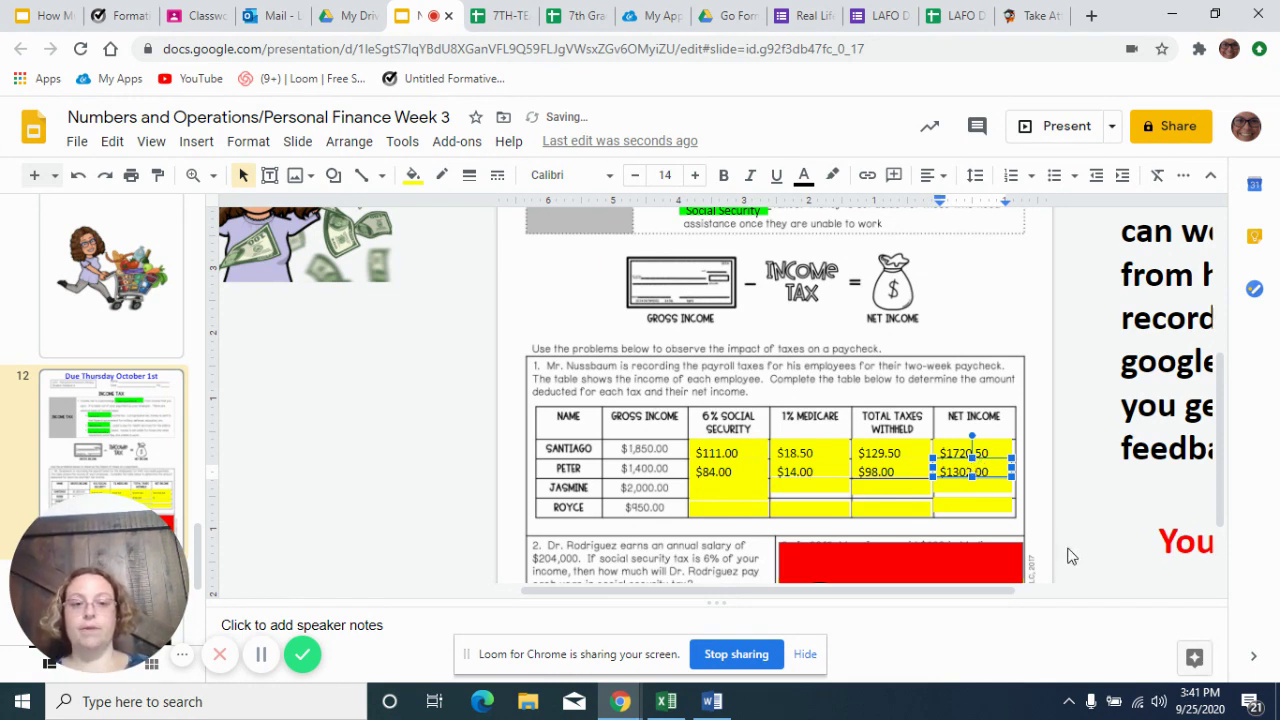
{"action": "left_click", "coordinate": [998, 510]}
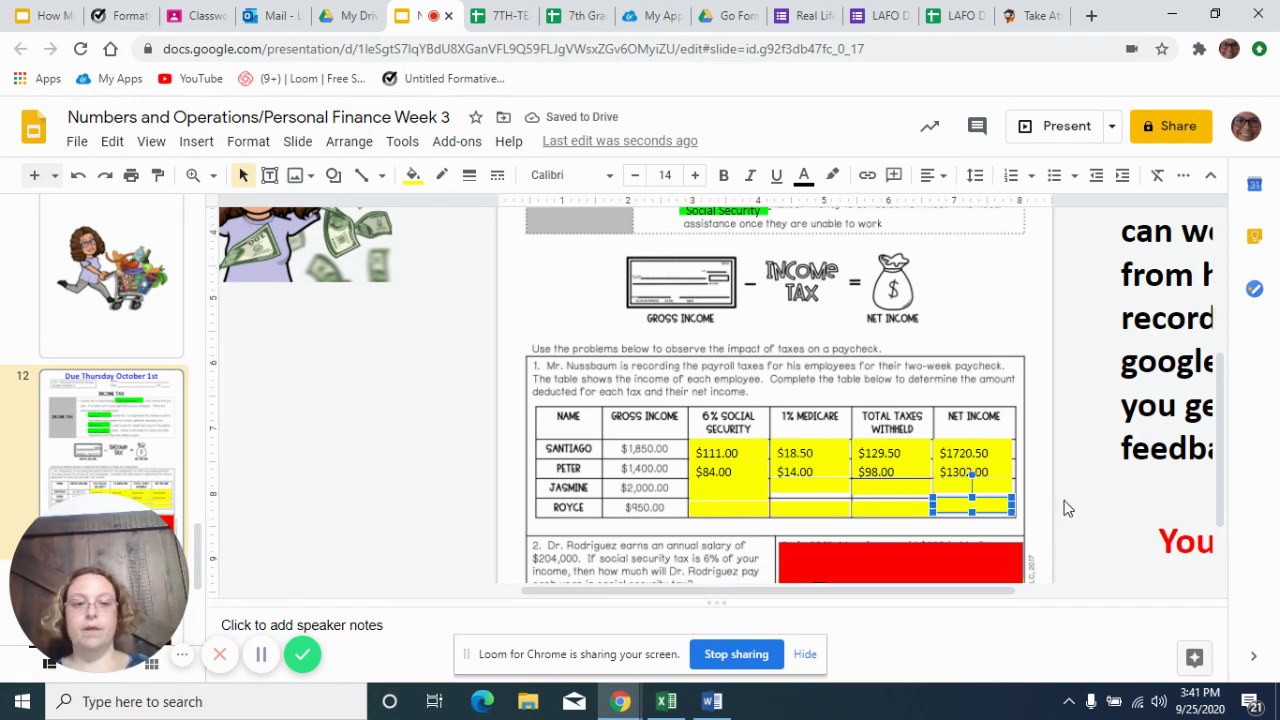
{"action": "left_click", "coordinate": [838, 547]}
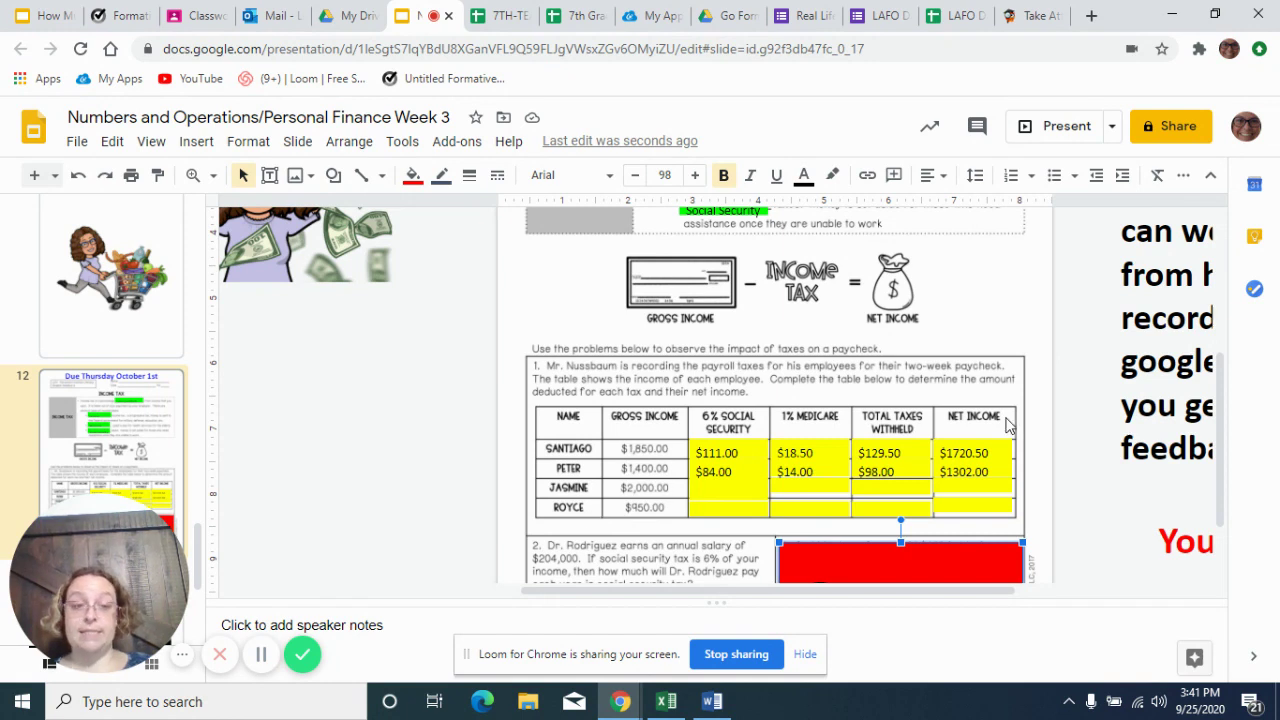
Step: Examine question 2 and the OMIT box on the income tax slide, and the linked images on slides 13 and 14
{"action": "left_click_drag", "start_coordinate": [1228, 487], "coordinate": [1228, 540]}
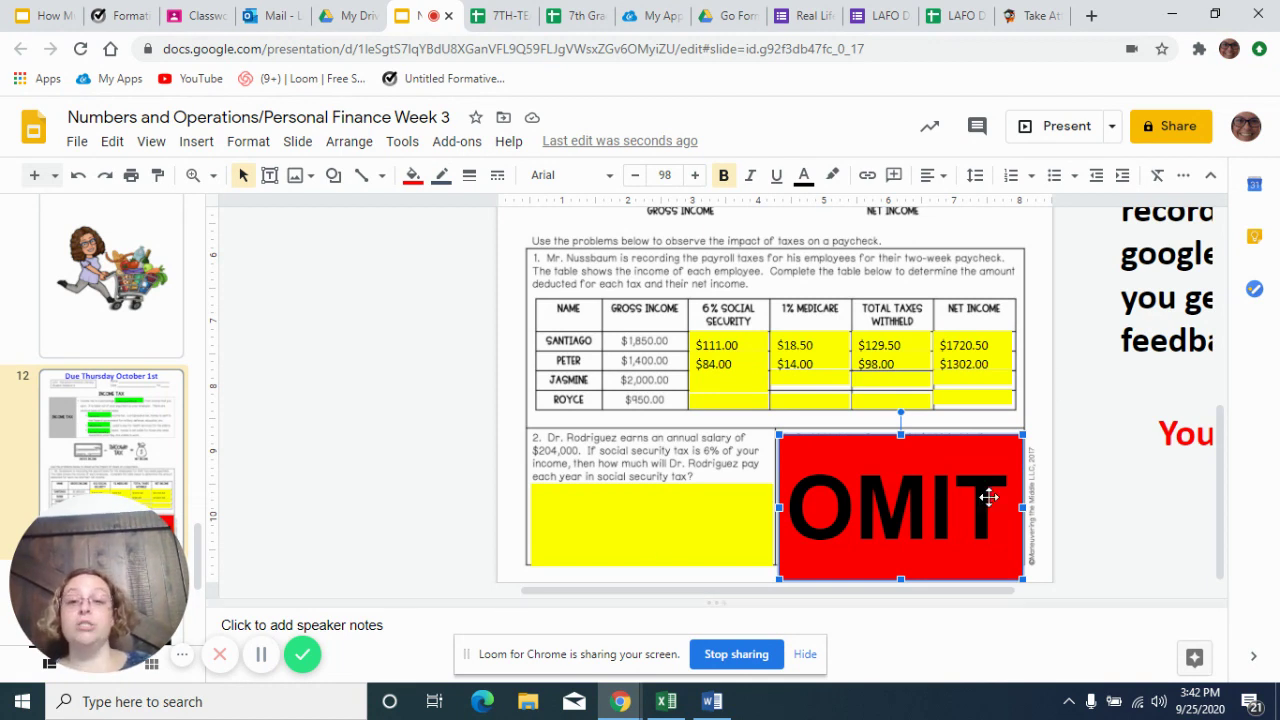
{"action": "scroll", "coordinate": [146, 450], "scroll_direction": "down", "scroll_amount": 3}
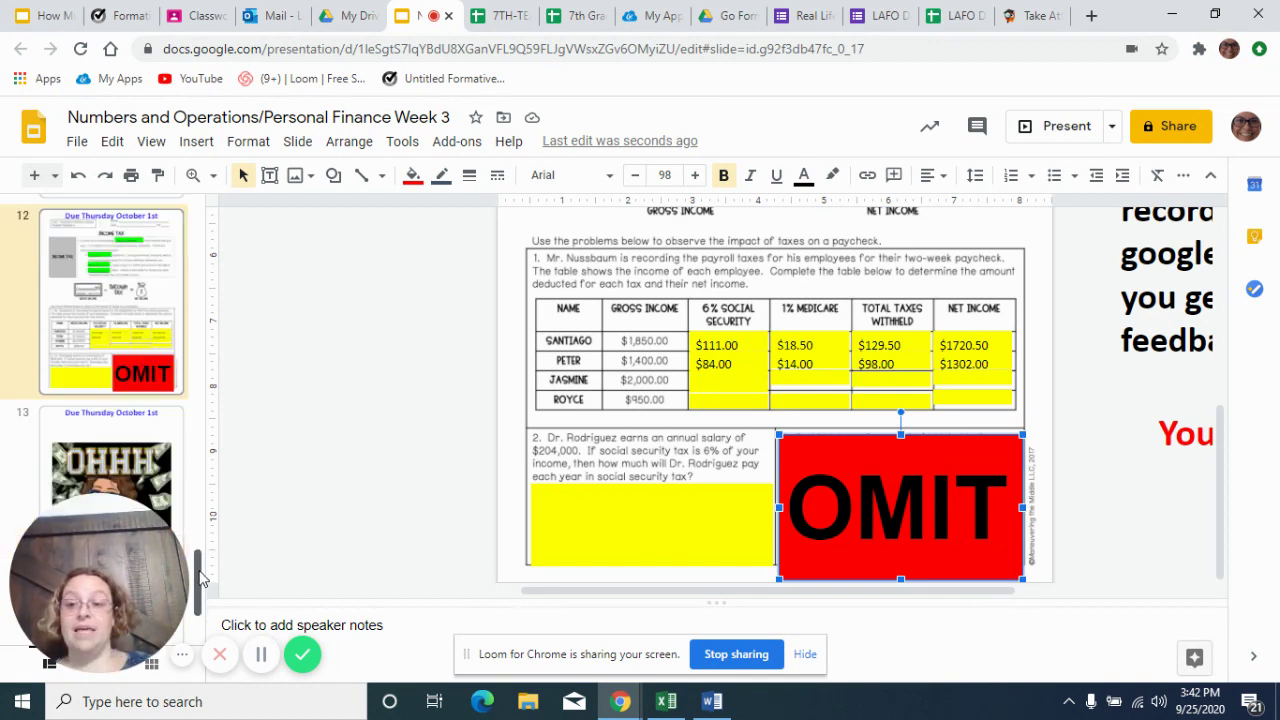
{"action": "left_click", "coordinate": [136, 362]}
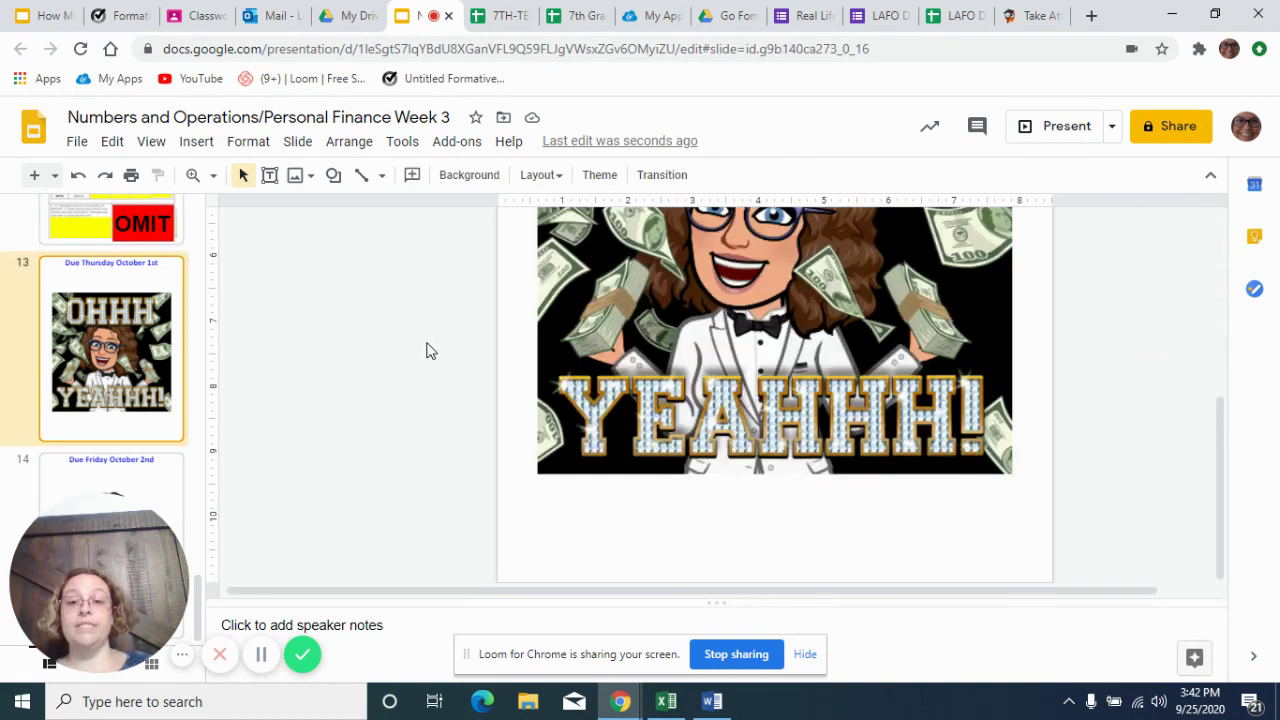
{"action": "left_click", "coordinate": [806, 285]}
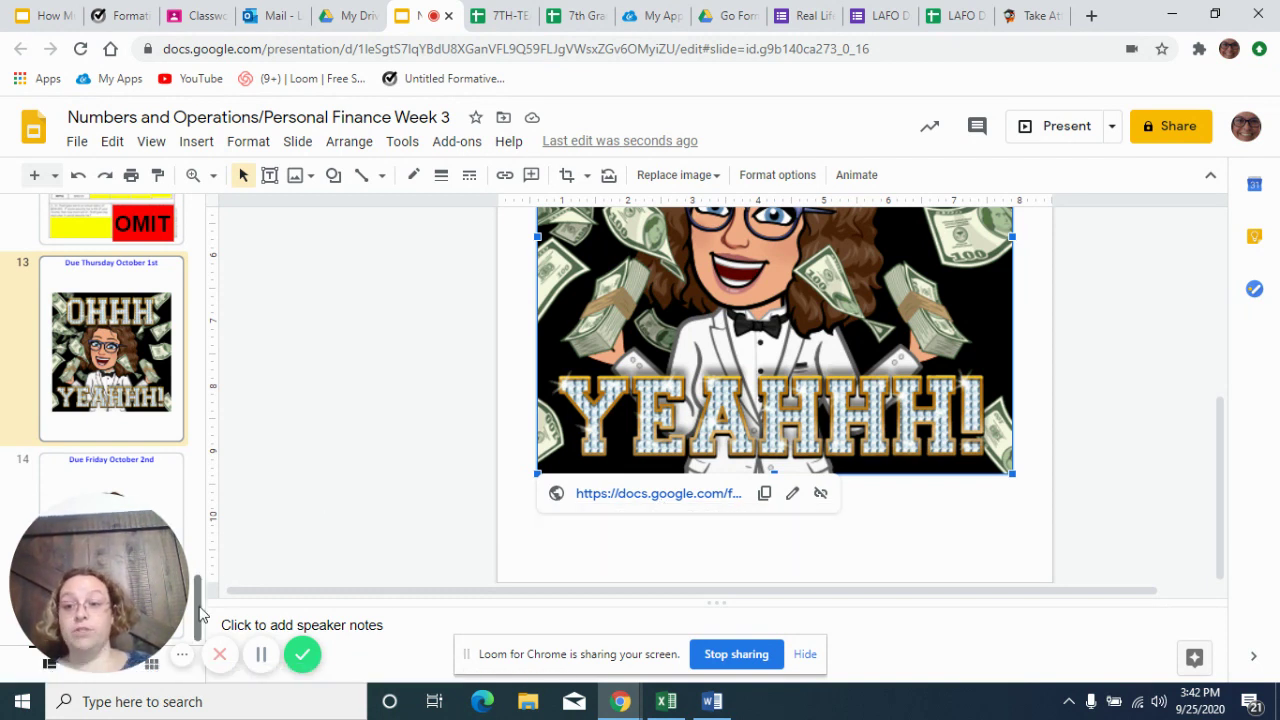
{"action": "left_click_drag", "start_coordinate": [200, 614], "coordinate": [198, 558]}
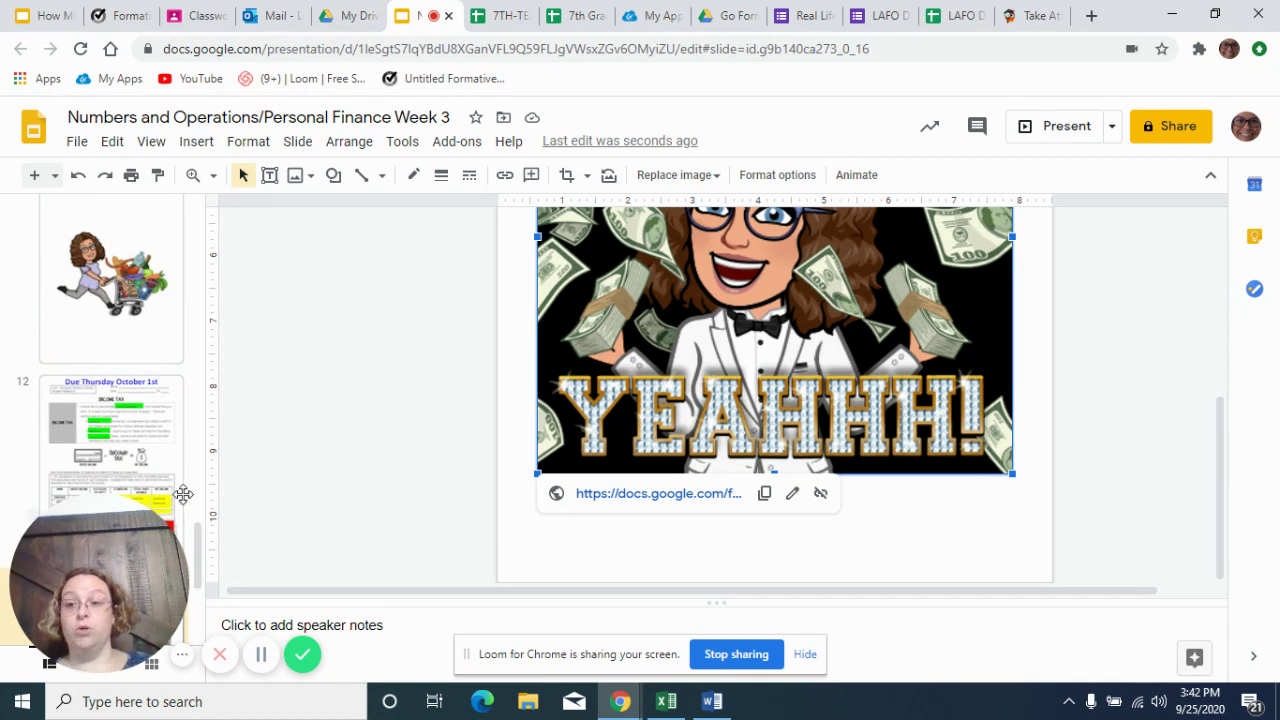
{"action": "left_click", "coordinate": [183, 494]}
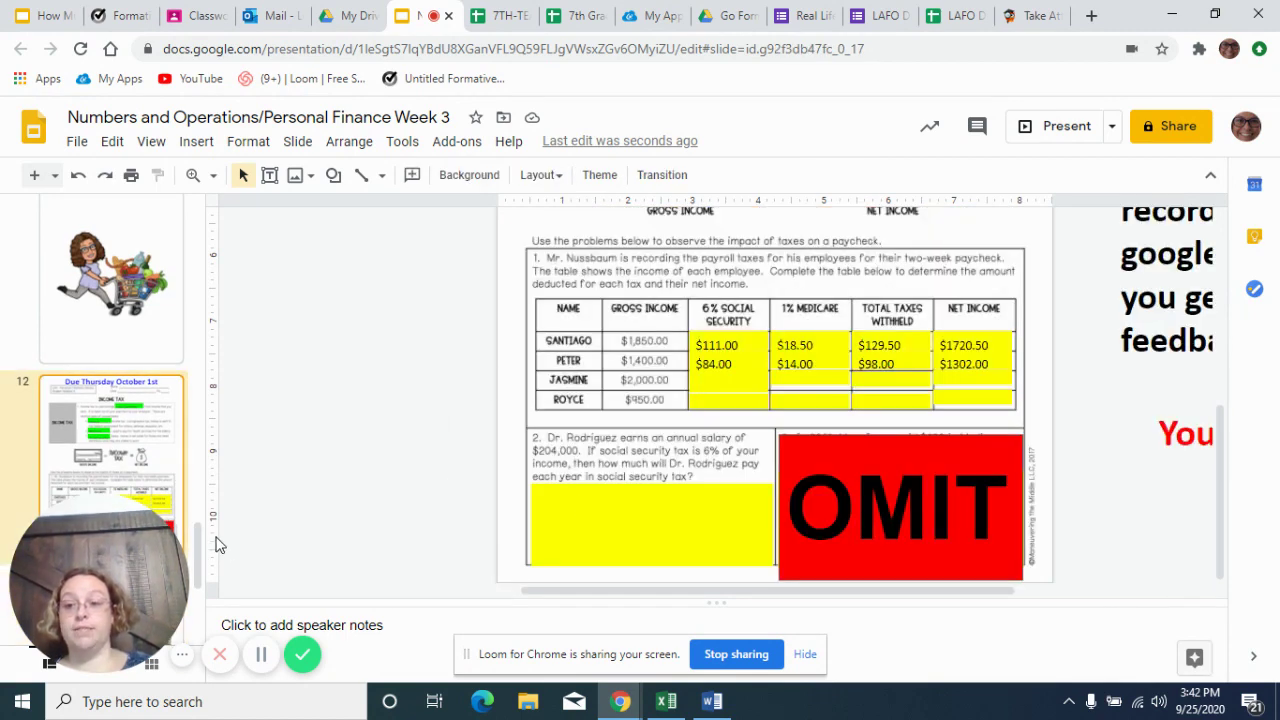
{"action": "scroll", "coordinate": [170, 470], "scroll_direction": "down", "scroll_amount": 2}
{"action": "left_click", "coordinate": [155, 418]}
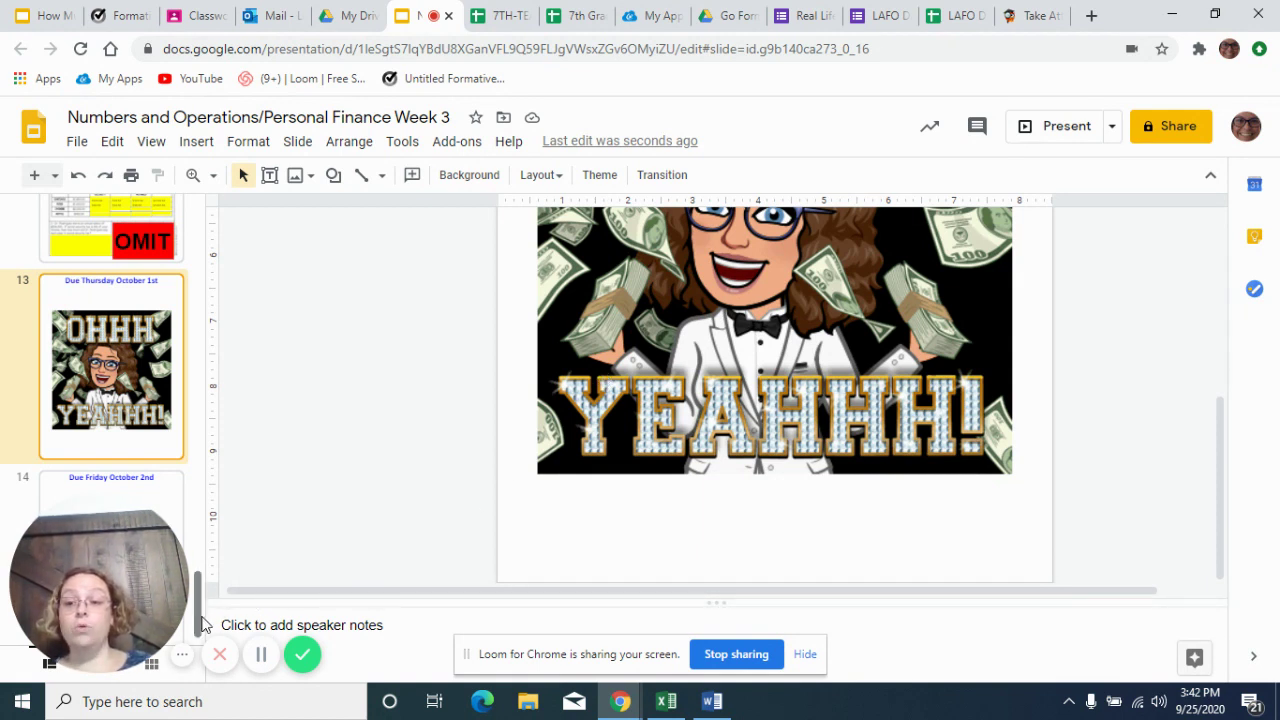
{"action": "scroll", "coordinate": [200, 610], "scroll_direction": "down", "scroll_amount": 1}
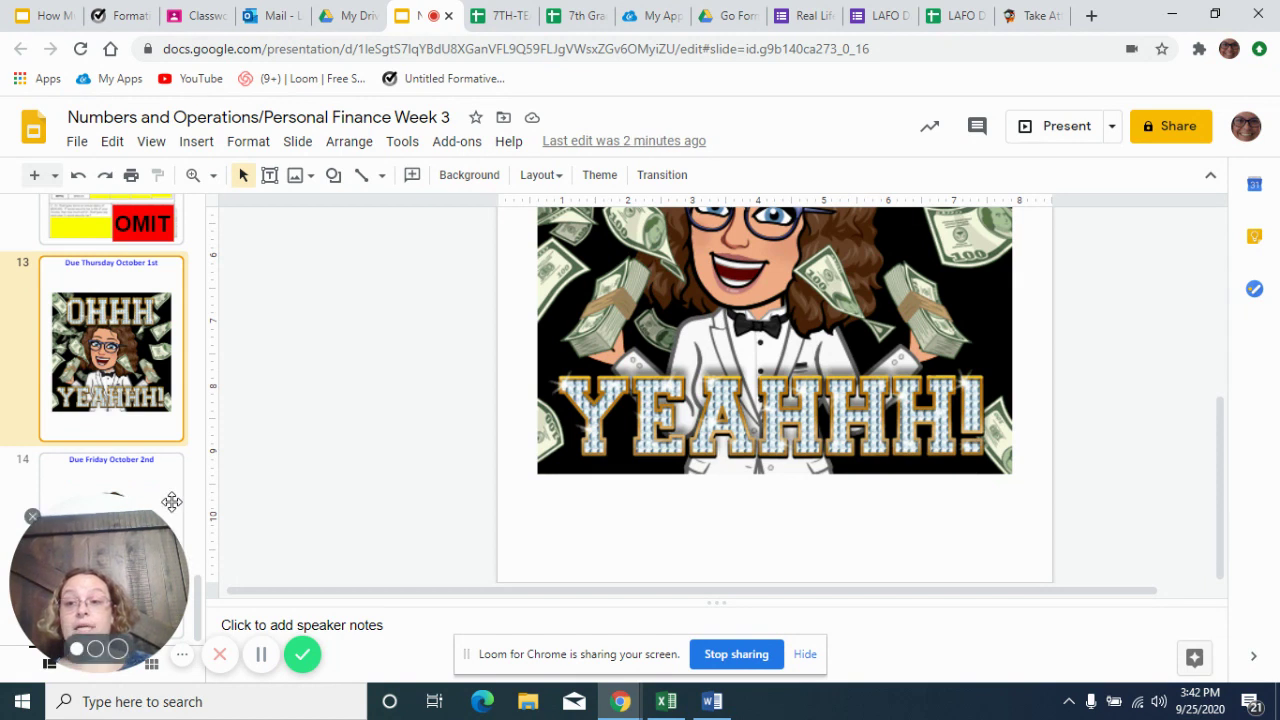
{"action": "left_click", "coordinate": [145, 487]}
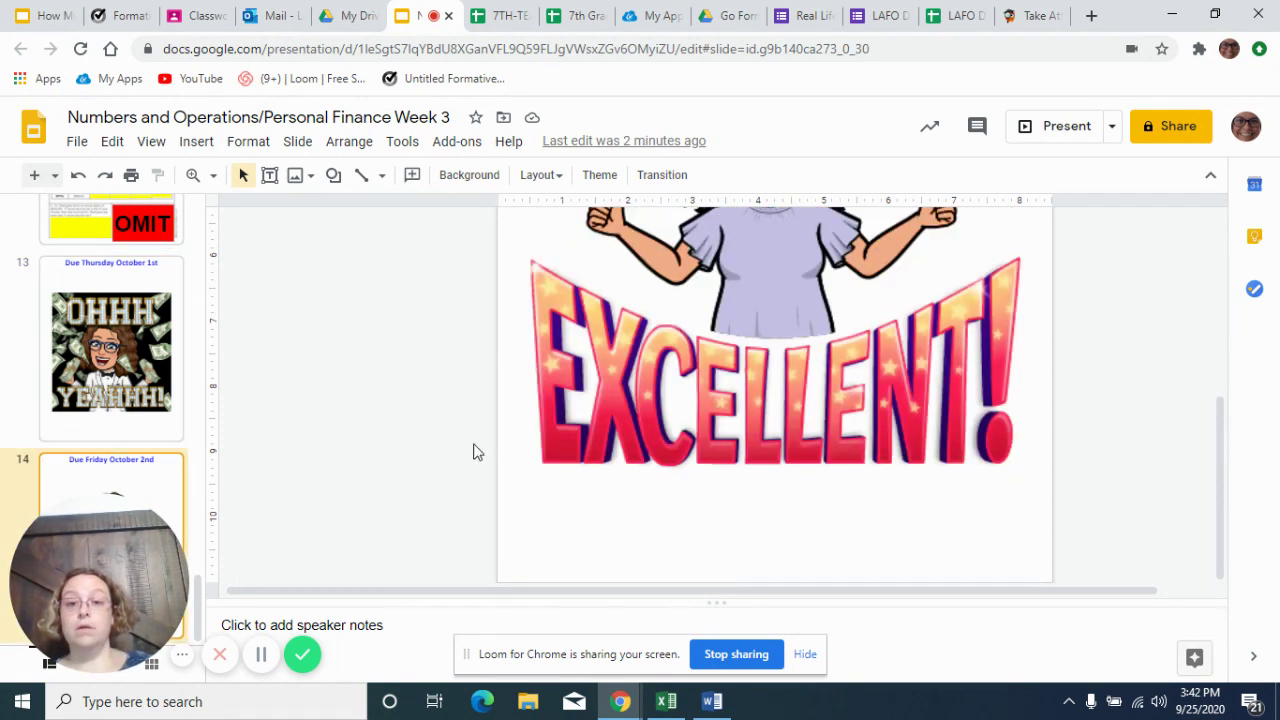
{"action": "left_click_drag", "start_coordinate": [1212, 476], "coordinate": [1209, 404]}
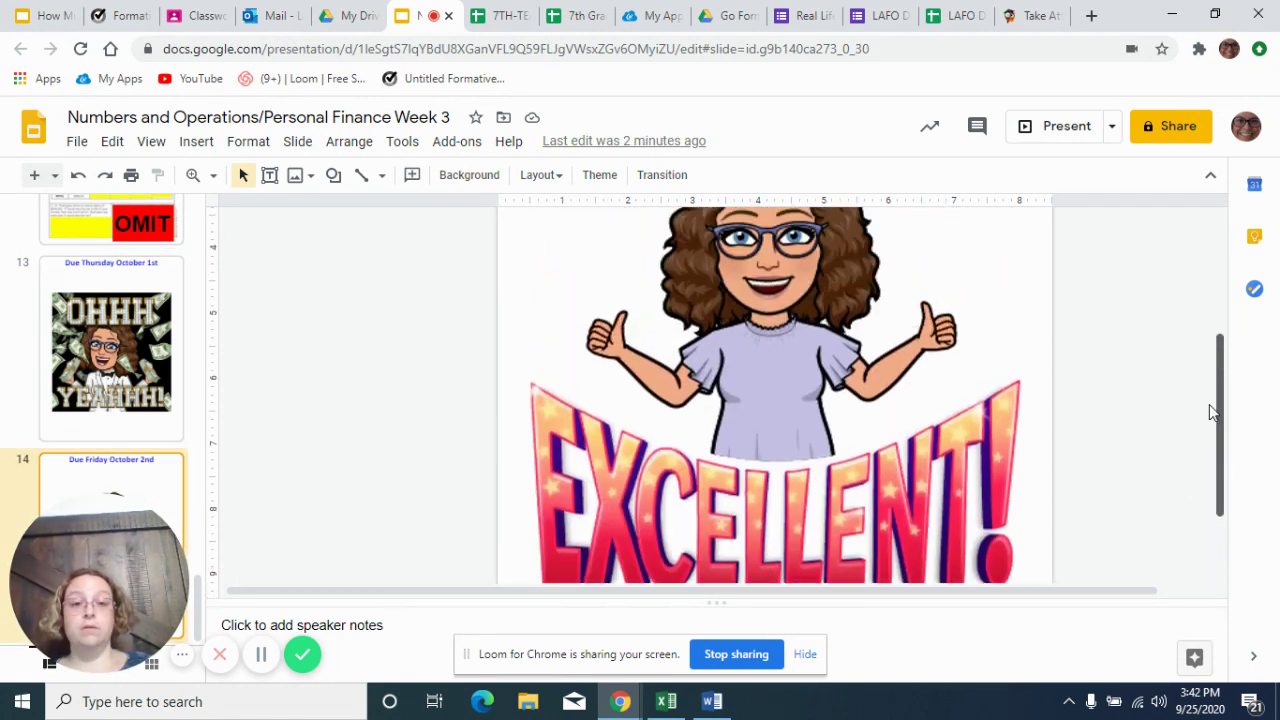
{"action": "left_click", "coordinate": [805, 500]}
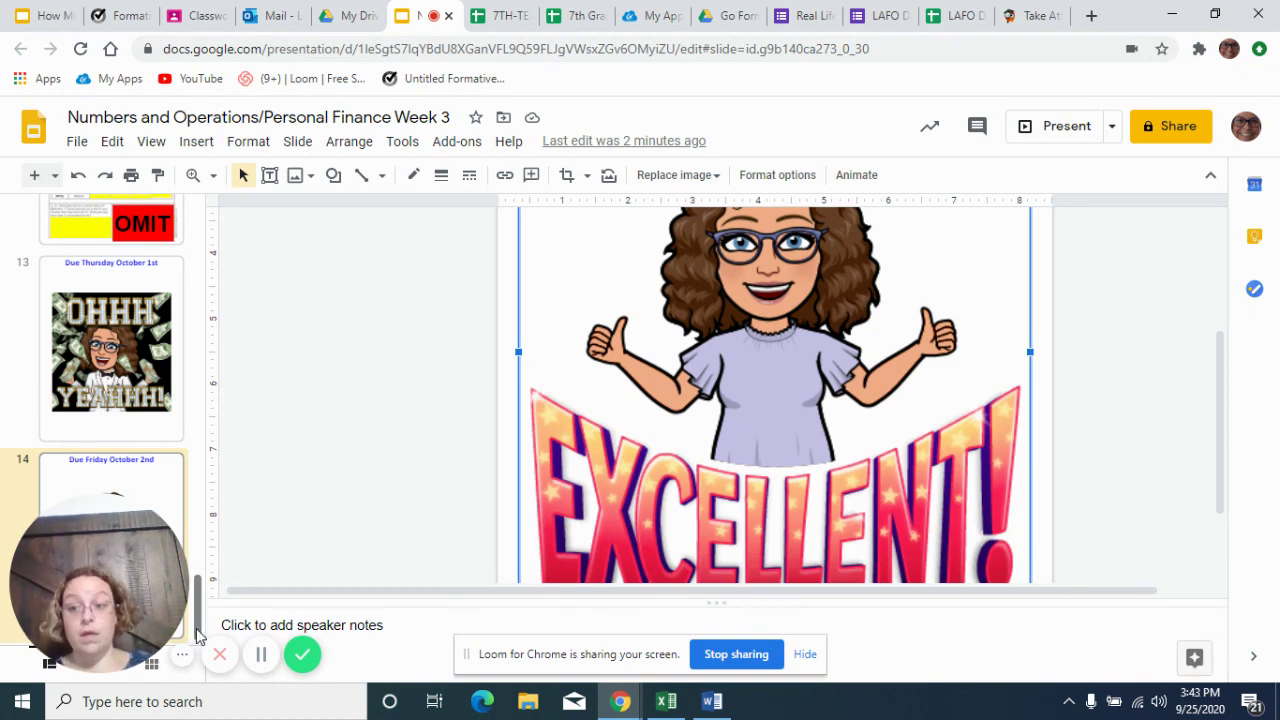
{"action": "left_click_drag", "start_coordinate": [197, 636], "coordinate": [212, 530]}
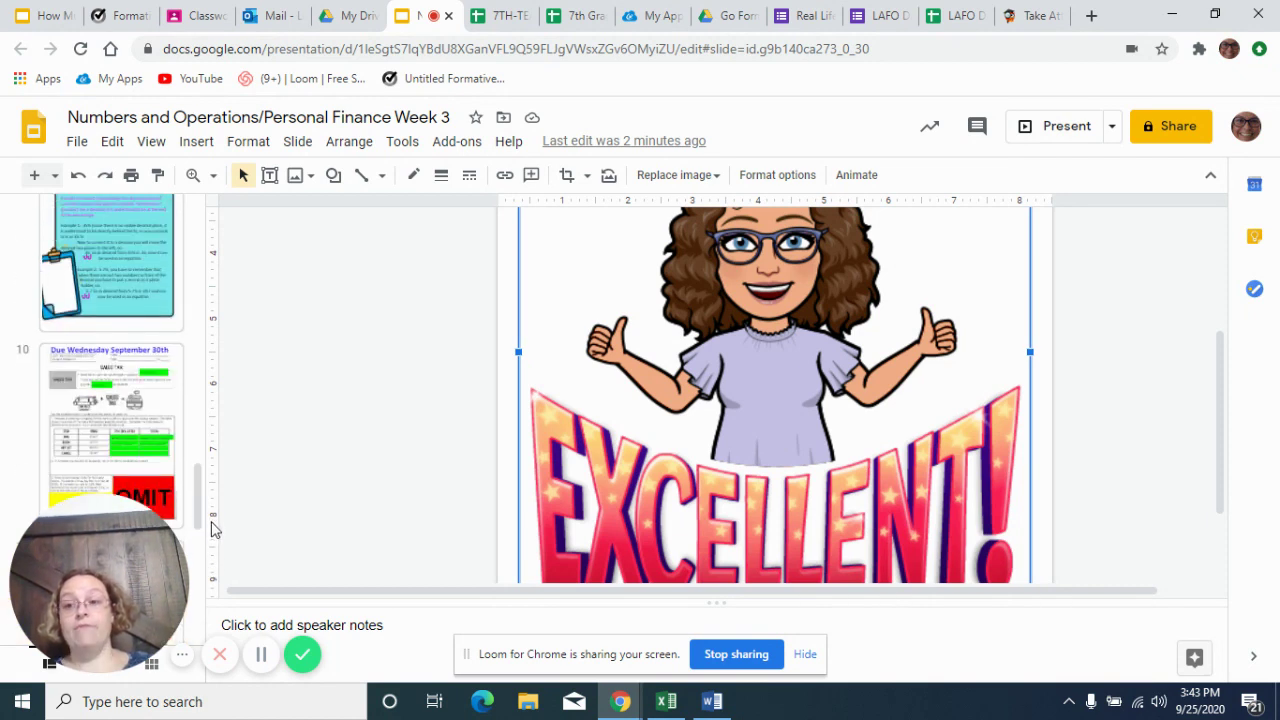